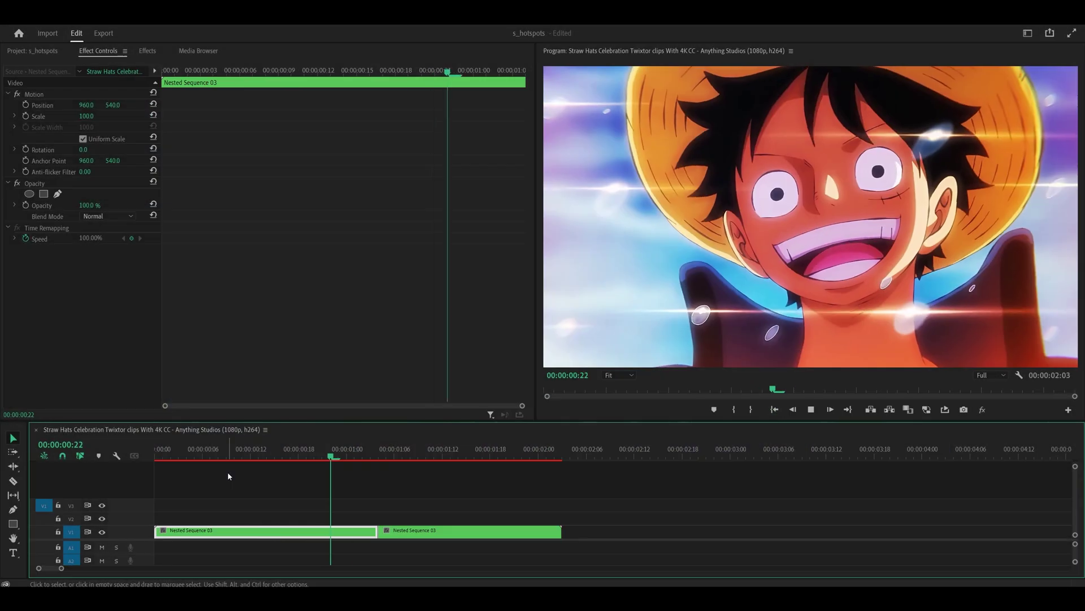
# Preview the two clips and return the playhead to the start of the sequence
pyautogui.click(227, 456)
pyautogui.moveTo(114, 457); pyautogui.dragTo(108, 456)
pyautogui.press('space')
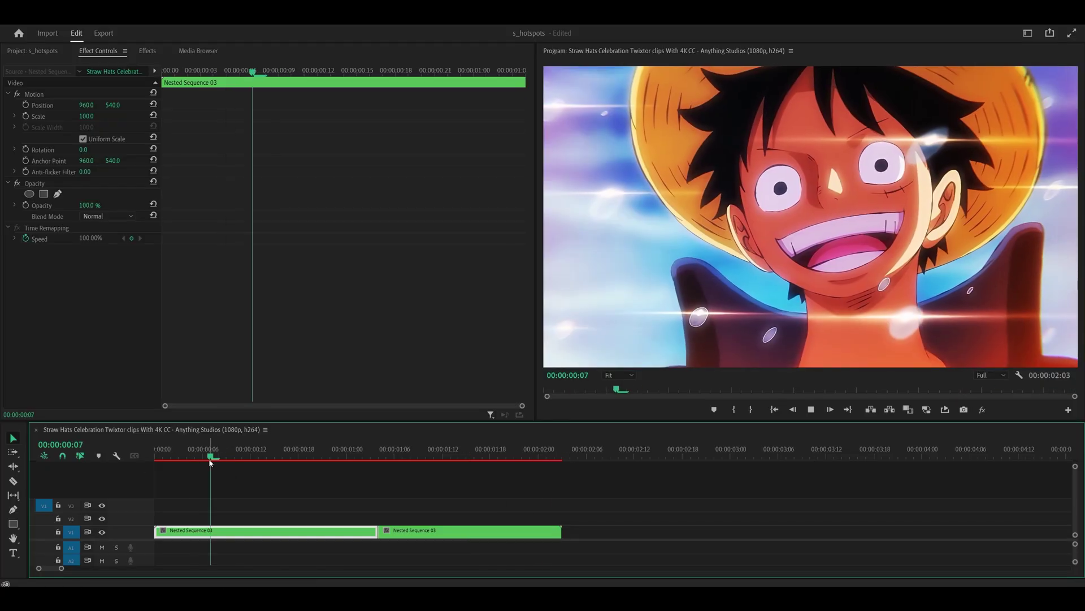
pyautogui.moveTo(209, 455); pyautogui.dragTo(153, 454)
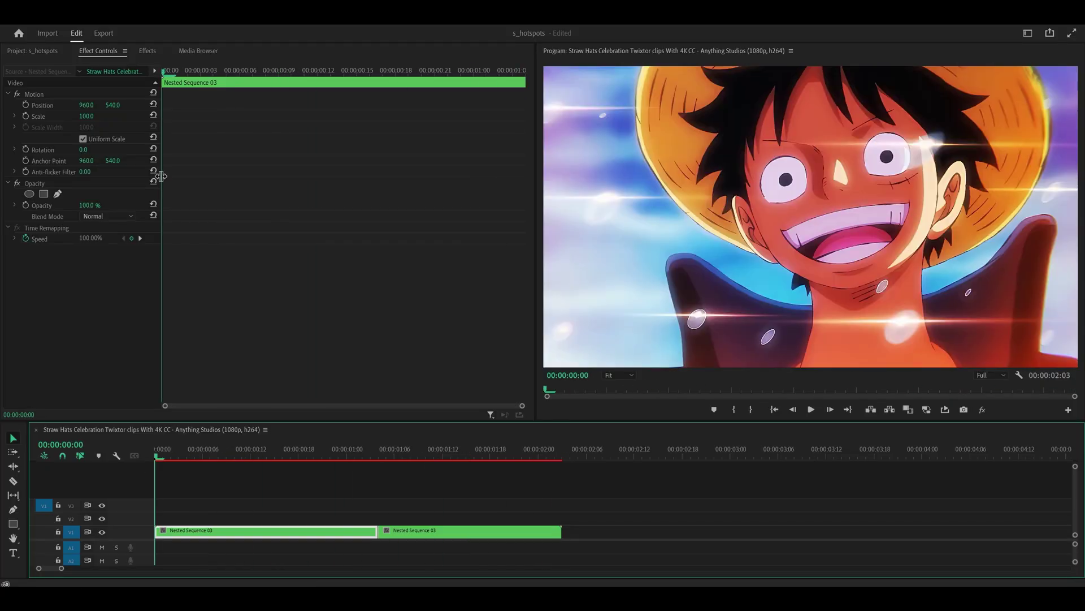
# Create a new adjustment layer in the project with the default settings
pyautogui.click(34, 51)
pyautogui.rightClick(235, 211)
pyautogui.moveTo(335, 255)
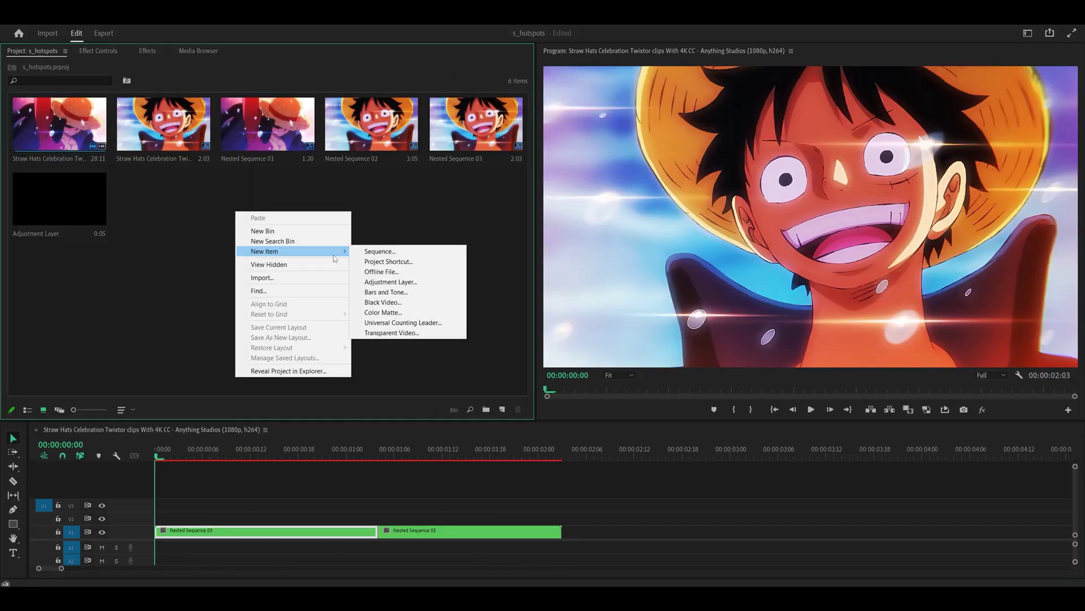
pyautogui.click(365, 281)
pyautogui.click(560, 337)
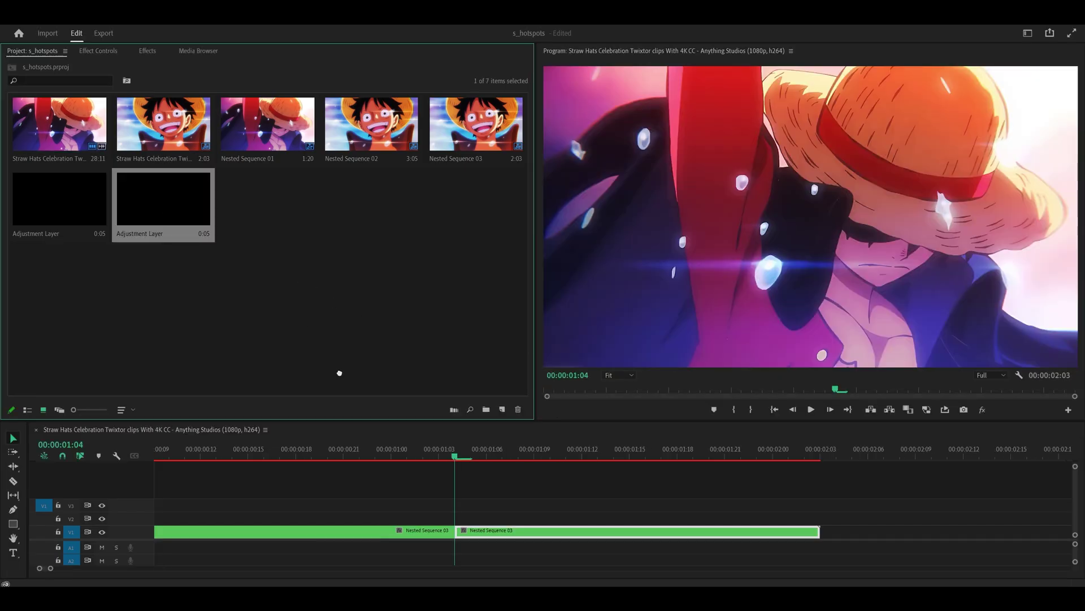
# Place adjustment layers on V2 on both sides of the 00:00:01:04 cut, the first starting at 00:00:00:18 and each ten frames long
pyautogui.moveTo(339, 373); pyautogui.dragTo(443, 515)
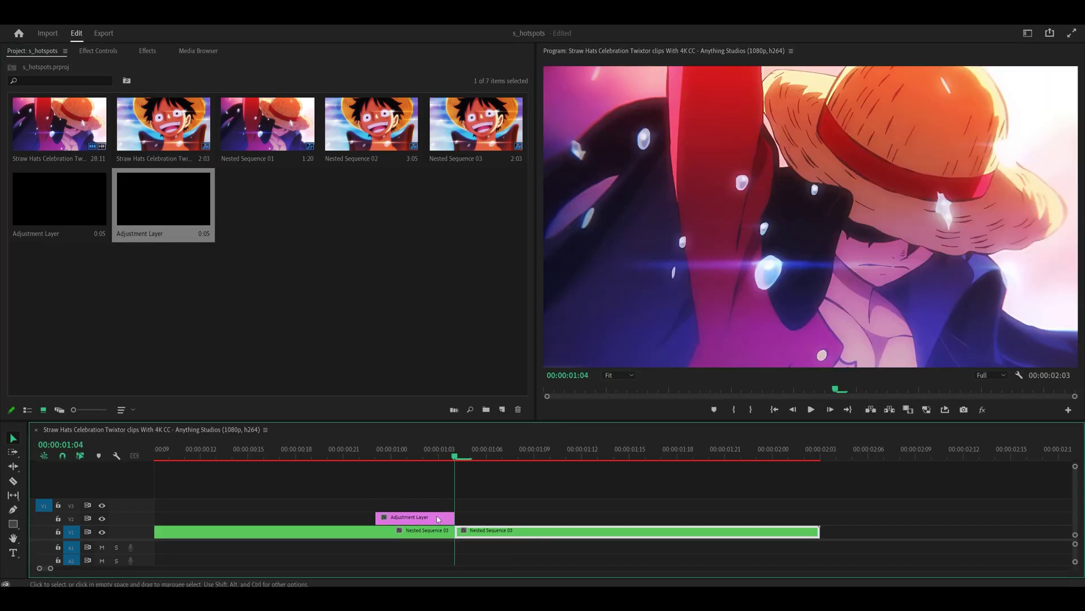
pyautogui.hotkey('shift', 'Left')
pyautogui.hotkey('shift', 'Left')
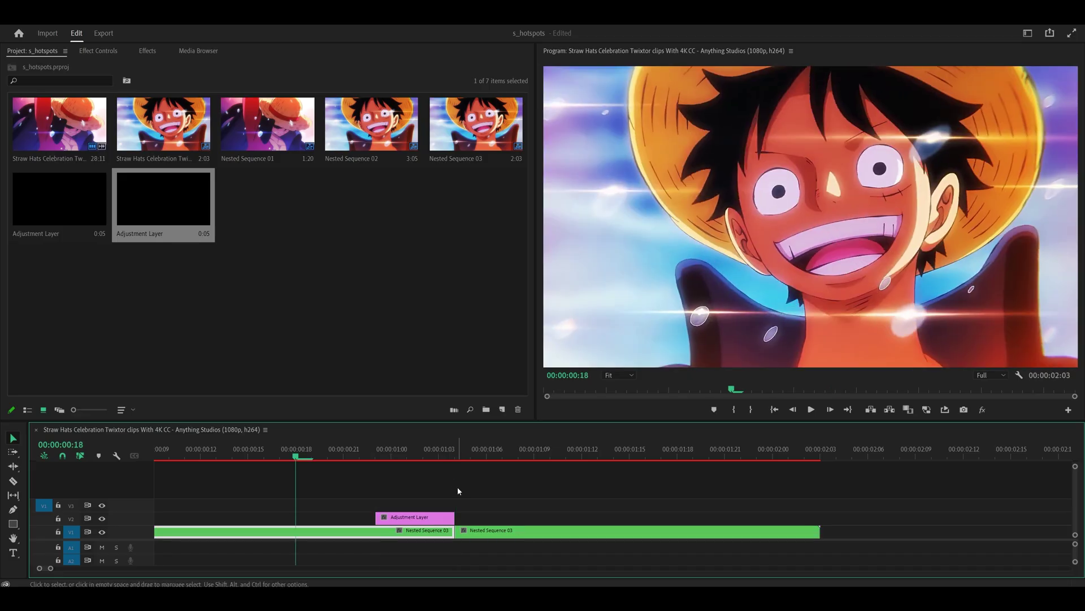
pyautogui.moveTo(375, 516); pyautogui.dragTo(489, 510)
pyautogui.hotkey('shift', 'Right')
pyautogui.hotkey('shift', 'Right')
pyautogui.press('-')
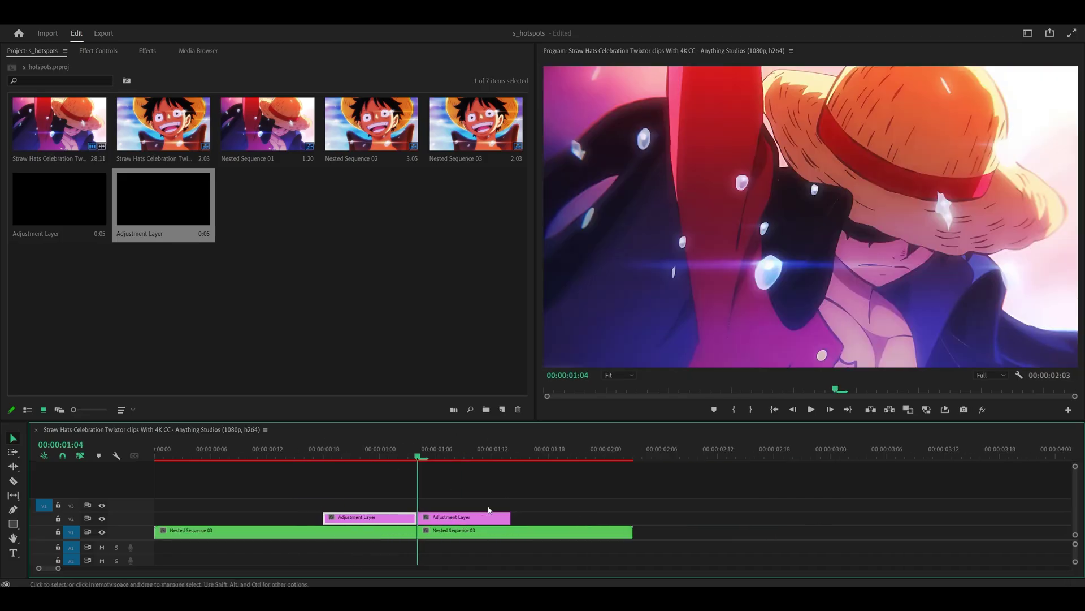
# Open the sequence settings and check the timebase
pyautogui.click(66, 19)
pyautogui.click(76, 31)
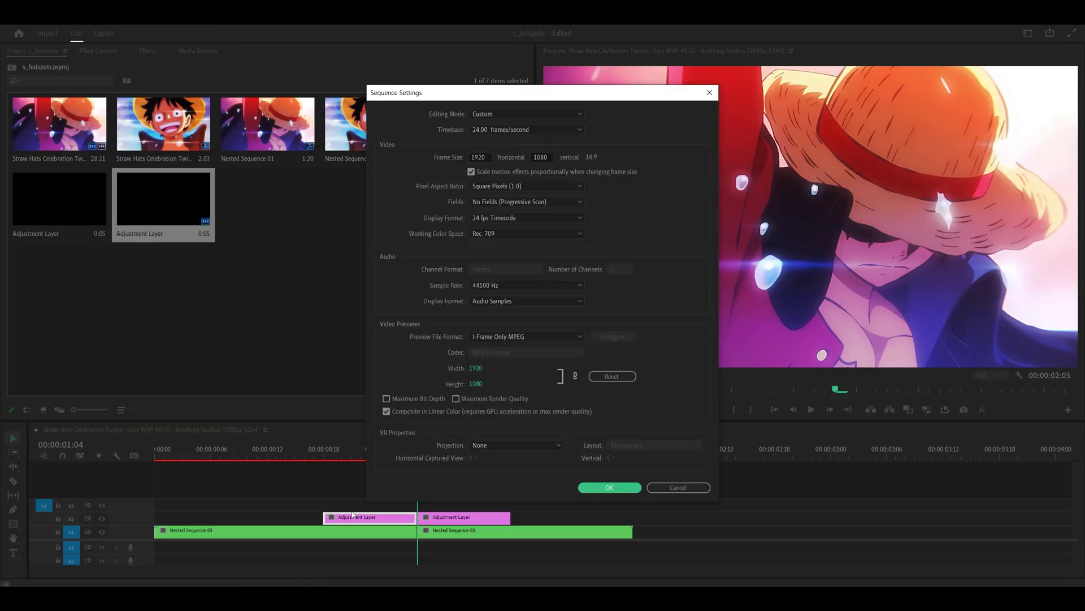
pyautogui.click(526, 129)
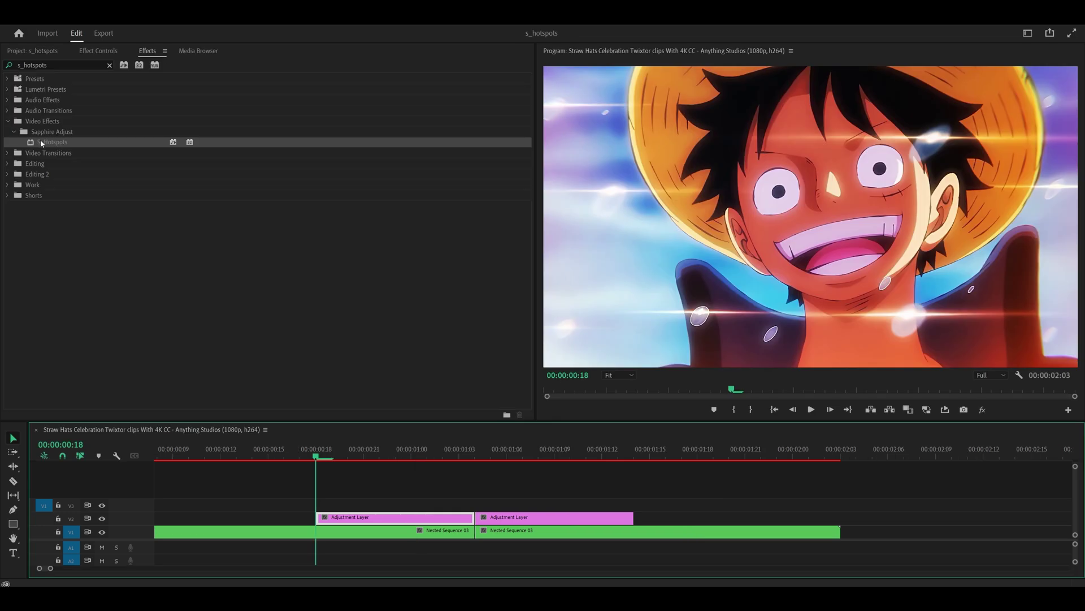
# Apply S_Hotspots to the first adjustment layer and enable keyframing for Blur Input and Threshold at 00:00:00:18
pyautogui.moveTo(41, 144); pyautogui.dragTo(352, 521)
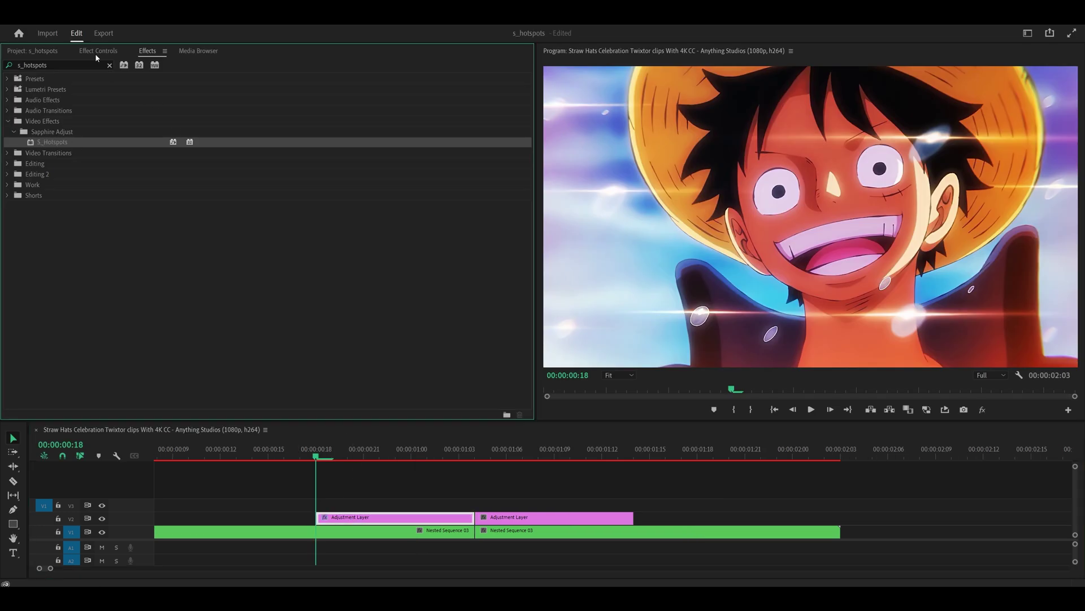
pyautogui.click(96, 52)
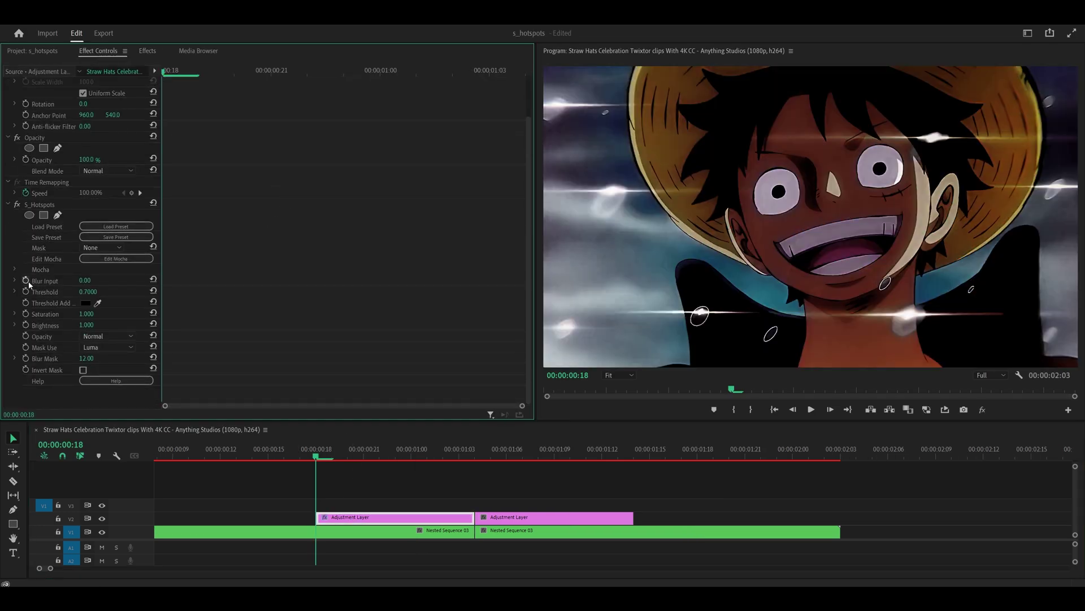
pyautogui.click(25, 280)
pyautogui.click(25, 291)
pyautogui.moveTo(164, 314); pyautogui.dragTo(191, 314)
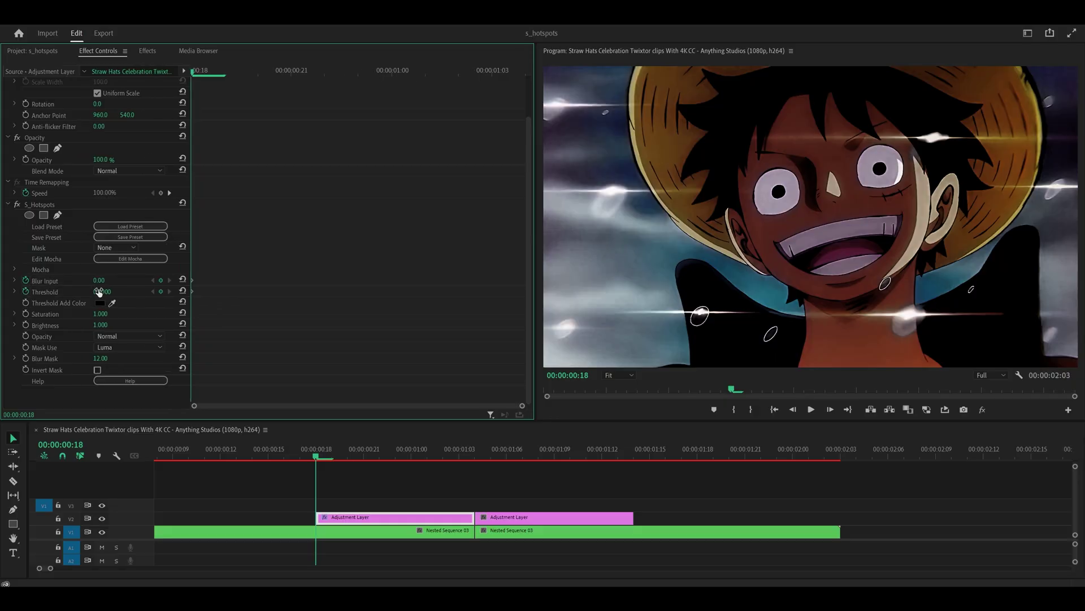
# Set the starting Threshold keyframe of the first adjustment layer's S_Hotspots to 0
pyautogui.click(102, 292)
pyautogui.write('0')
pyautogui.click(306, 286)
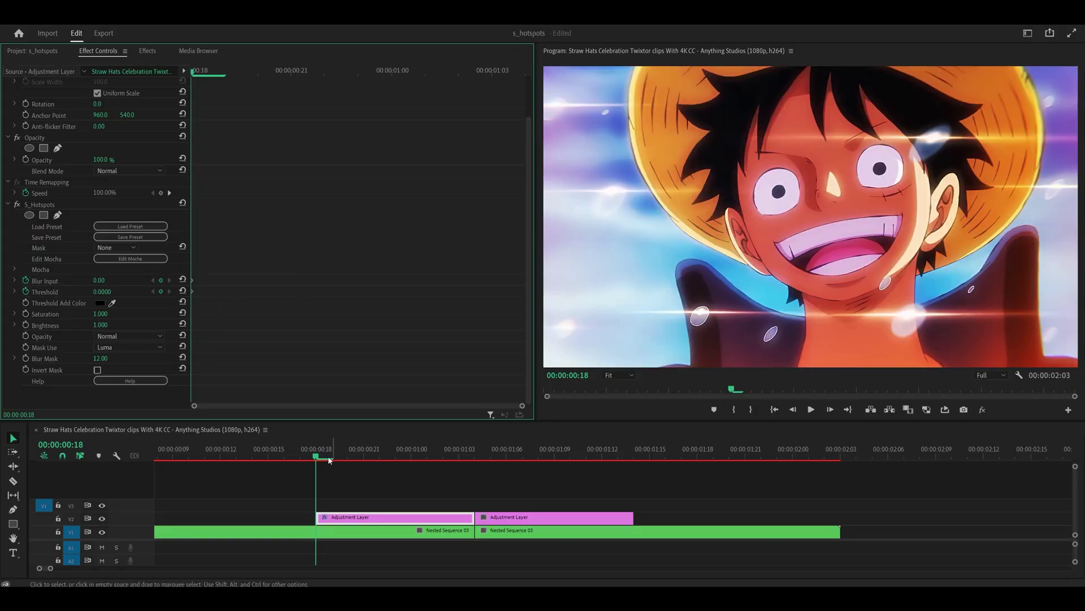
# Add a Blur Input keyframe of 10 at 00:00:01:03, the last frame of the first adjustment layer
pyautogui.moveTo(361, 452); pyautogui.dragTo(434, 453)
pyautogui.press('Right')
pyautogui.moveTo(102, 280); pyautogui.dragTo(104, 281)
pyautogui.click(104, 281)
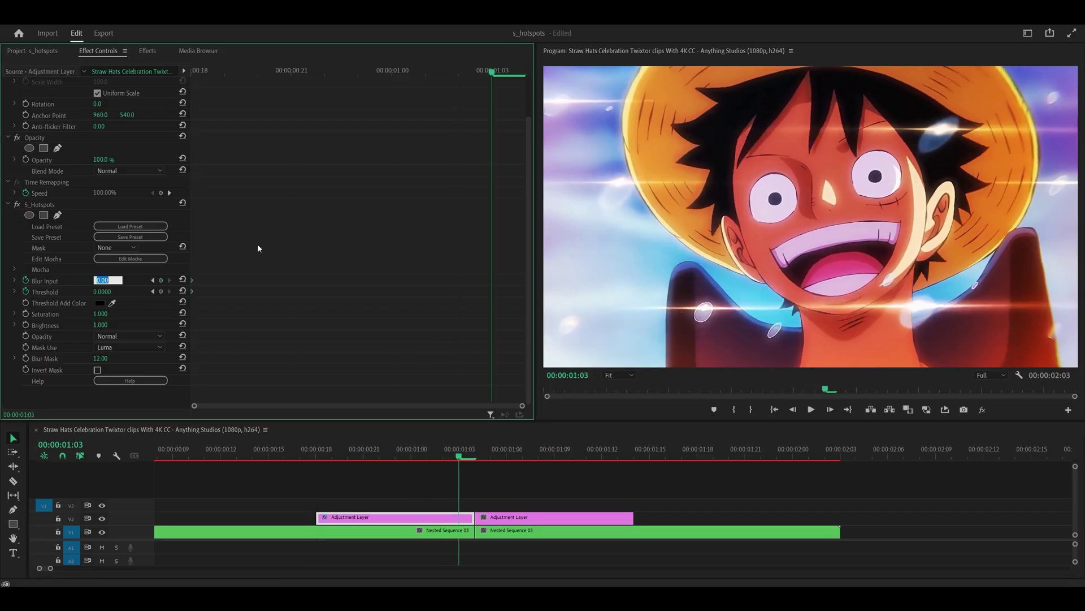
pyautogui.write('10')
pyautogui.press('Return')
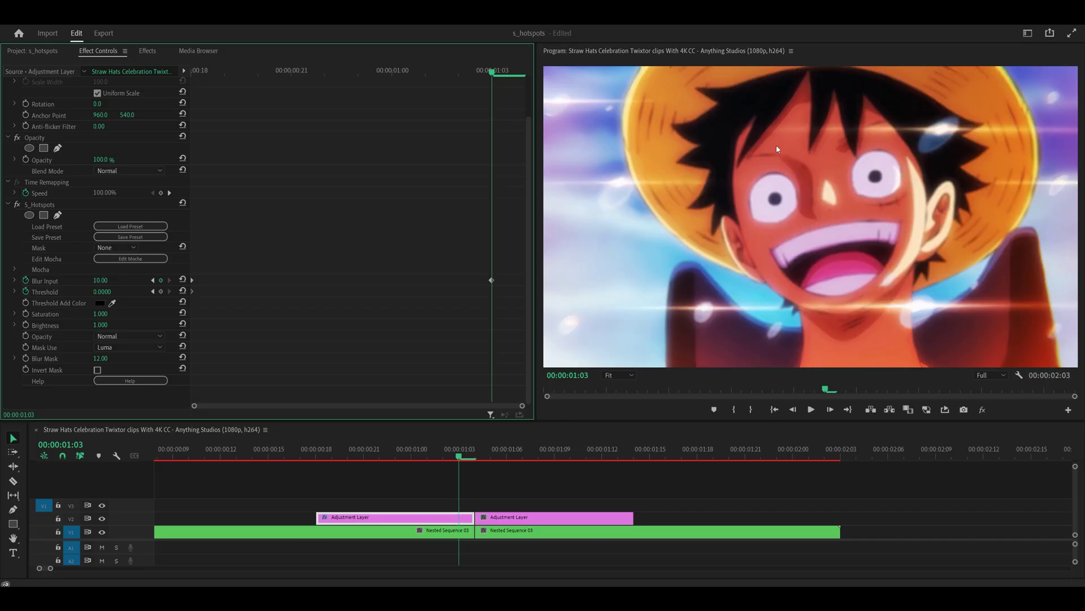
# Try a Threshold keyframe of 0.5 at 00:00:01:03
pyautogui.click(104, 292)
pyautogui.press('BackSpace')
pyautogui.write('.5')
pyautogui.press('Return')
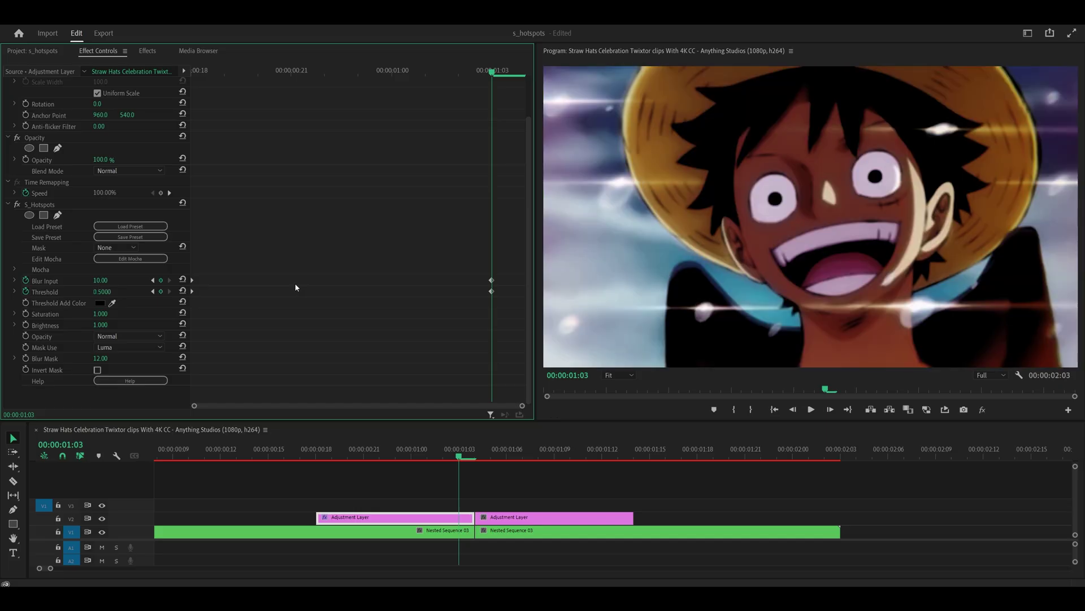
# Set the Threshold keyframe at 00:00:01:03 to 0.75
pyautogui.click(116, 291)
pyautogui.write('.75')
pyautogui.press('Return')
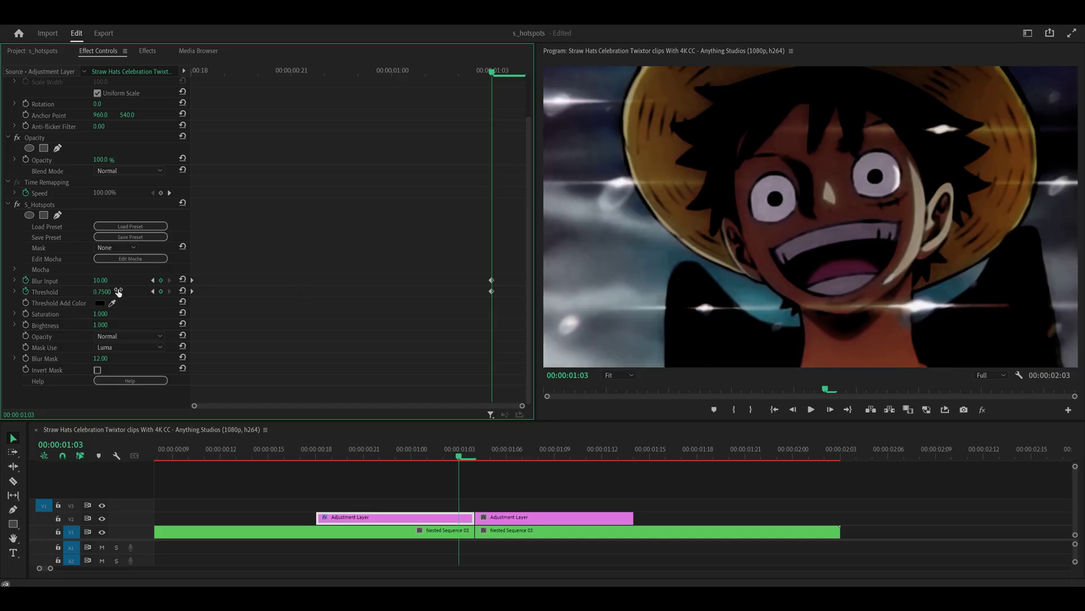
# Try a Threshold of 1 at 00:00:01:03 and undo it
pyautogui.click(101, 291)
pyautogui.write('1')
pyautogui.press('Return')
pyautogui.hotkey('ctrl', 'z')
# Expand the value and velocity graphs of Blur Input and Threshold
pyautogui.click(15, 281)
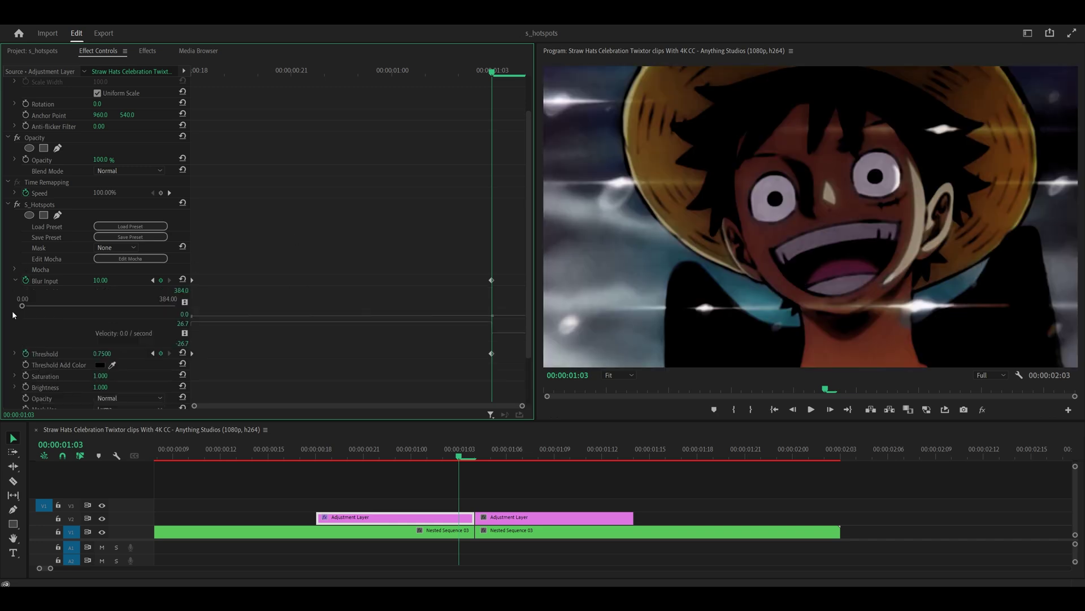
pyautogui.click(15, 353)
pyautogui.scroll(-4, 327, 230)
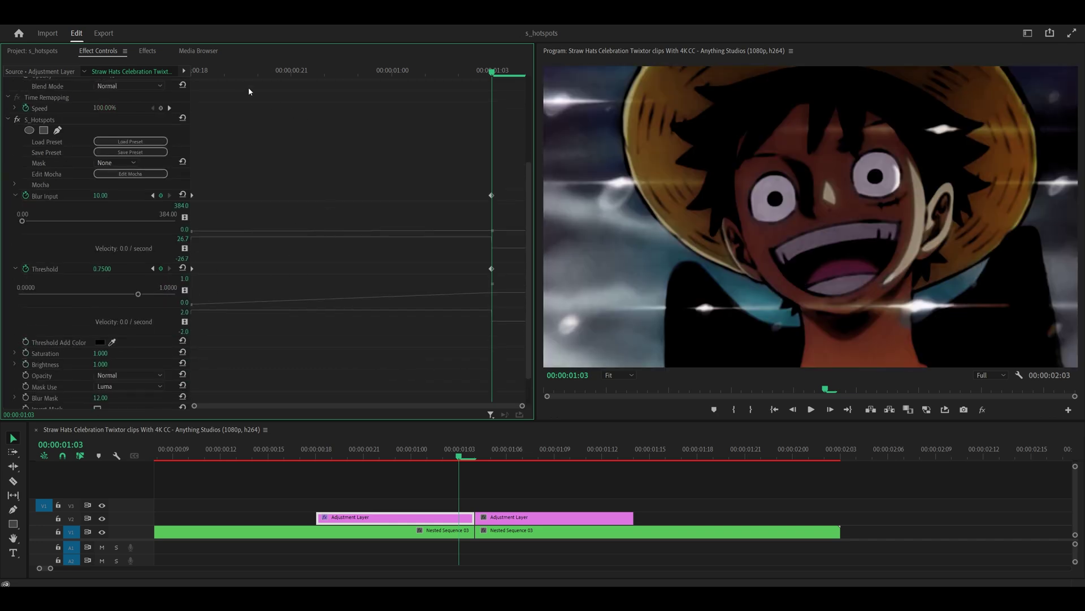
# Ease out the first Blur Input keyframe by lengthening its velocity handle so the blur starts slowly and speeds up
pyautogui.click(257, 71)
pyautogui.moveTo(175, 75); pyautogui.dragTo(193, 73)
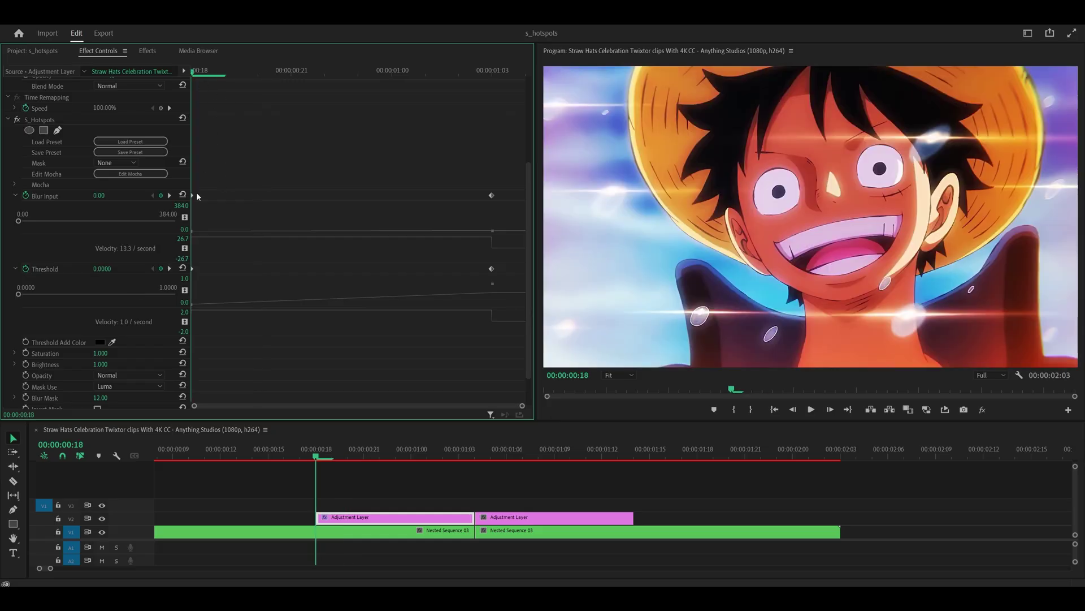
pyautogui.click(193, 195)
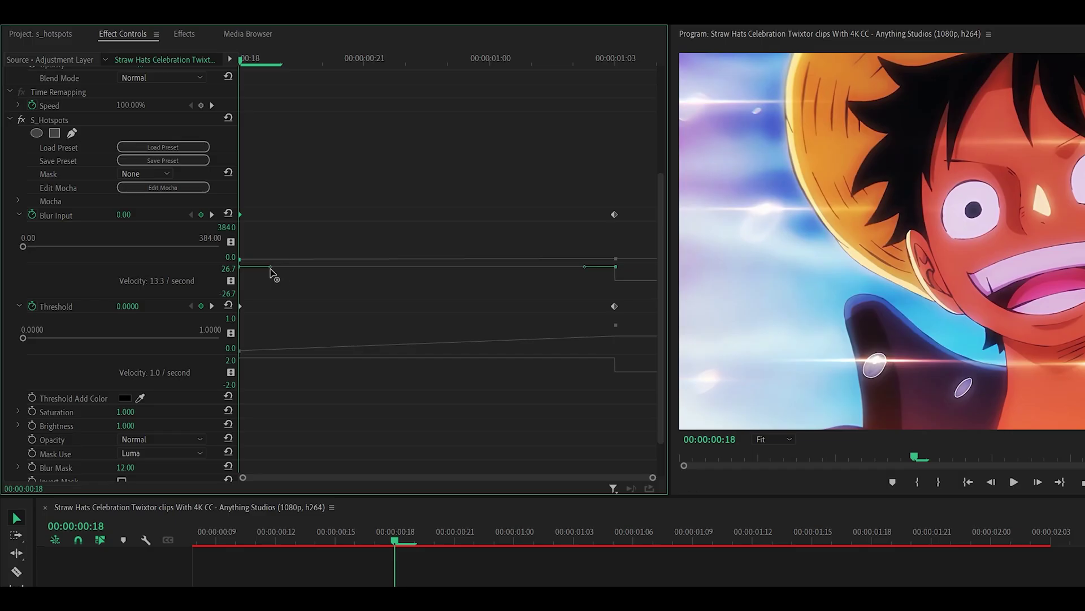
pyautogui.moveTo(269, 267); pyautogui.dragTo(429, 278)
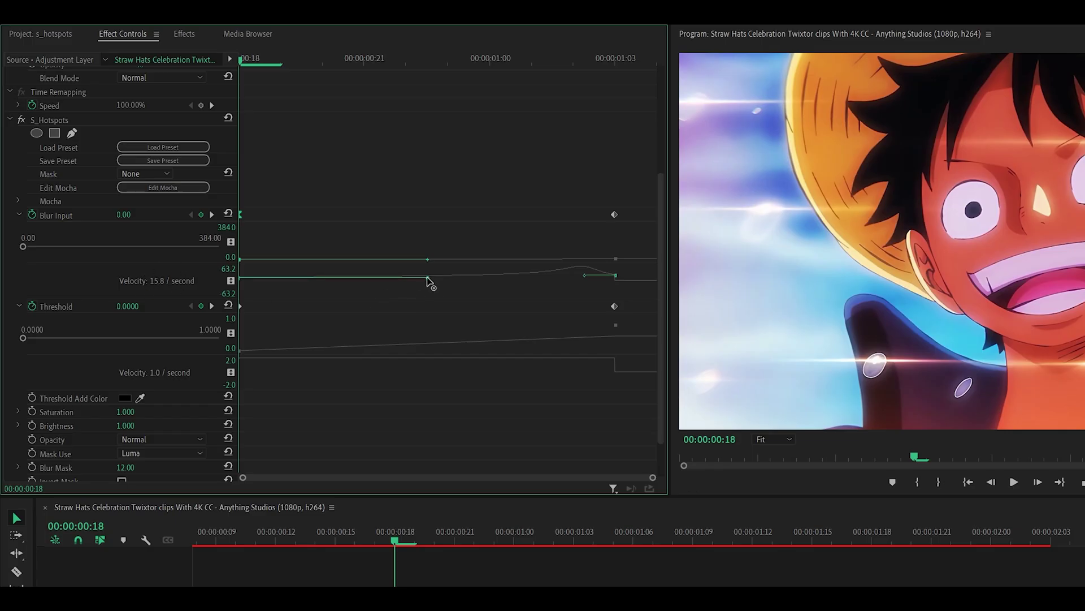
pyautogui.moveTo(427, 279); pyautogui.dragTo(506, 281)
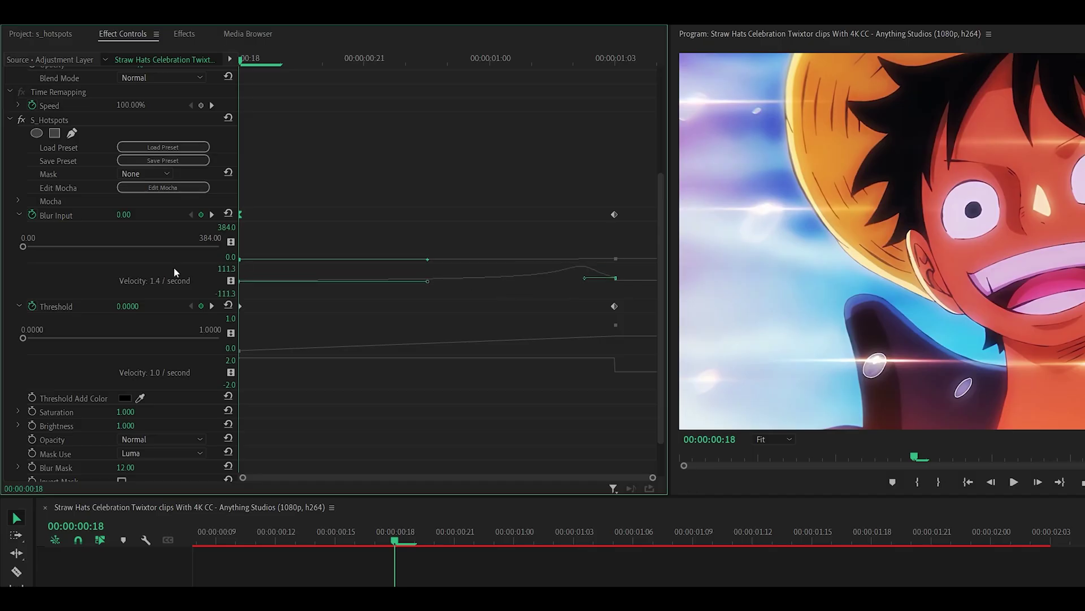
pyautogui.click(350, 315)
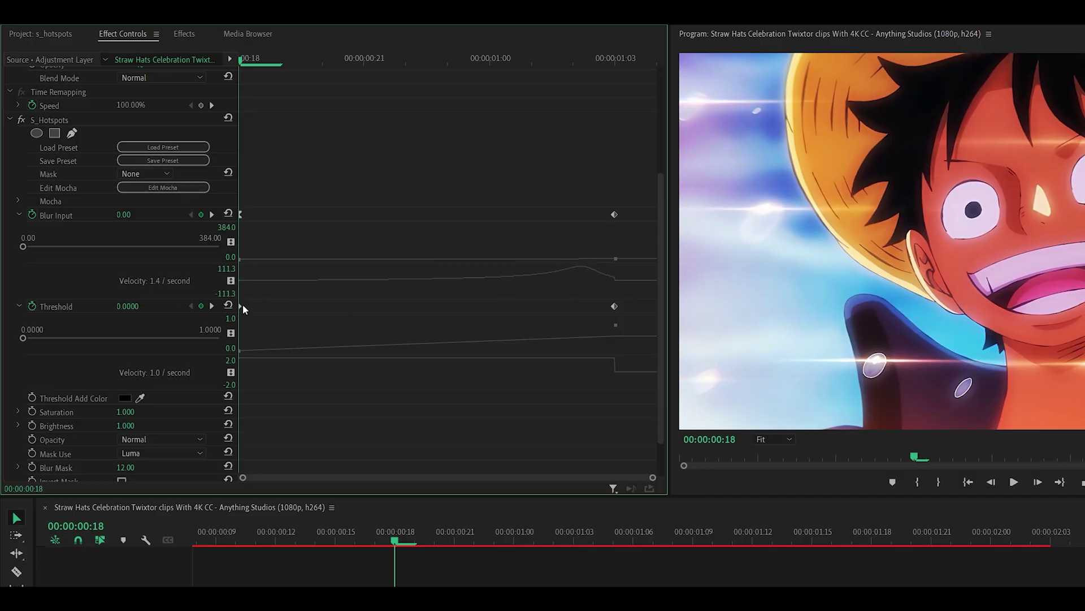
# Ease out the first Threshold keyframe by lengthening its velocity handle to match the Blur Input curve
pyautogui.click(241, 304)
pyautogui.moveTo(271, 357); pyautogui.dragTo(514, 373)
pyautogui.click(371, 292)
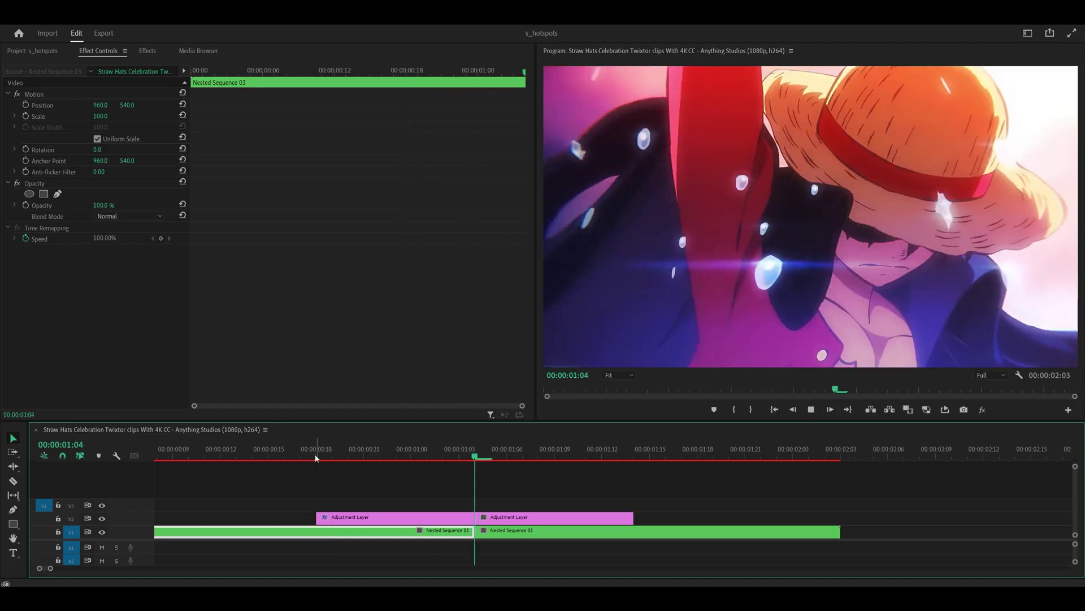
# Apply S_Hotspots to the second adjustment layer with the playhead at the cut, 00:00:01:04
pyautogui.click(320, 452)
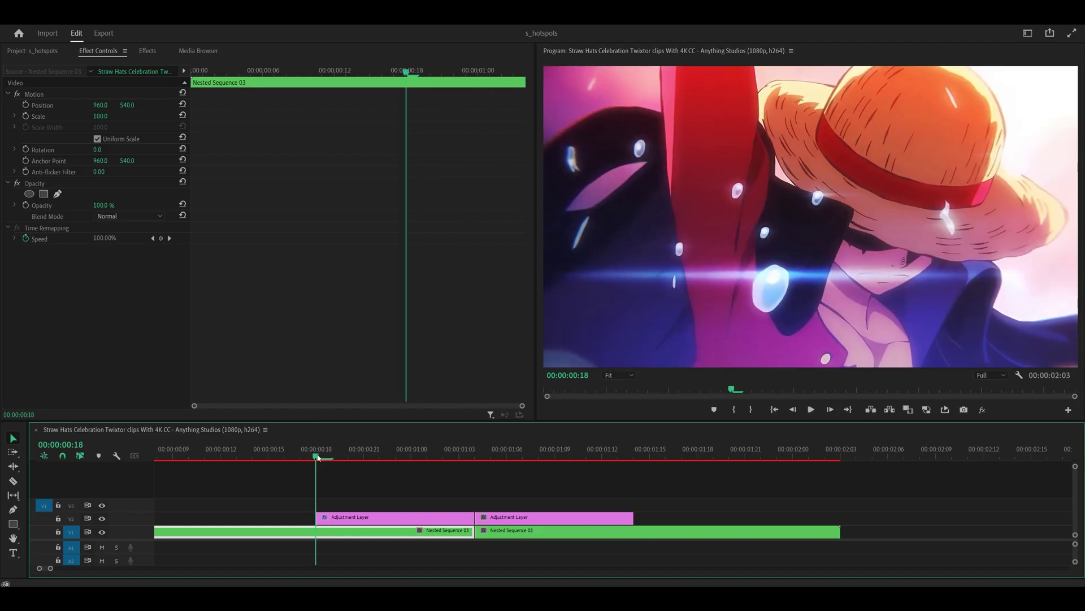
pyautogui.click(475, 447)
pyautogui.click(509, 517)
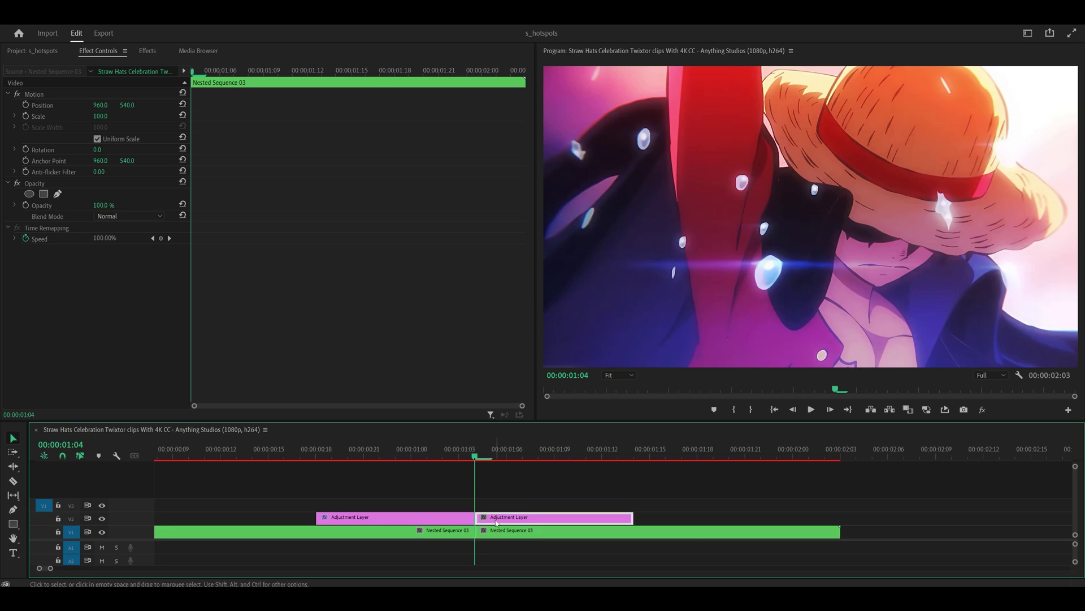
pyautogui.click(147, 50)
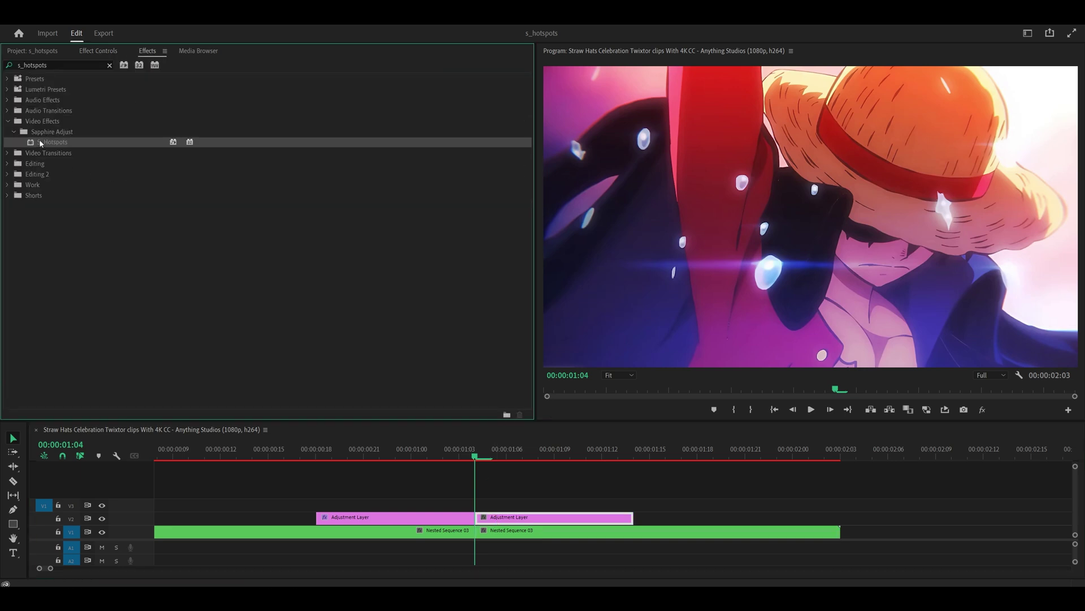
pyautogui.moveTo(40, 144); pyautogui.dragTo(491, 514)
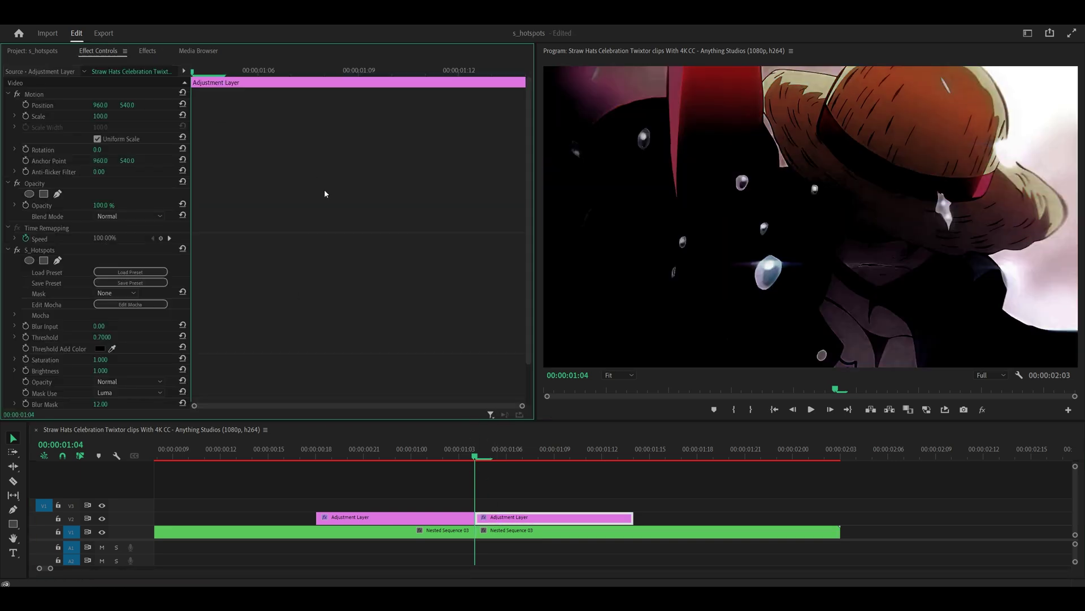
# Keyframe the second adjustment layer's S_Hotspots at 00:00:01:04 with Blur Input at 10 and Threshold at 0.75
pyautogui.scroll(-2, 291, 234)
pyautogui.click(26, 281)
pyautogui.click(25, 291)
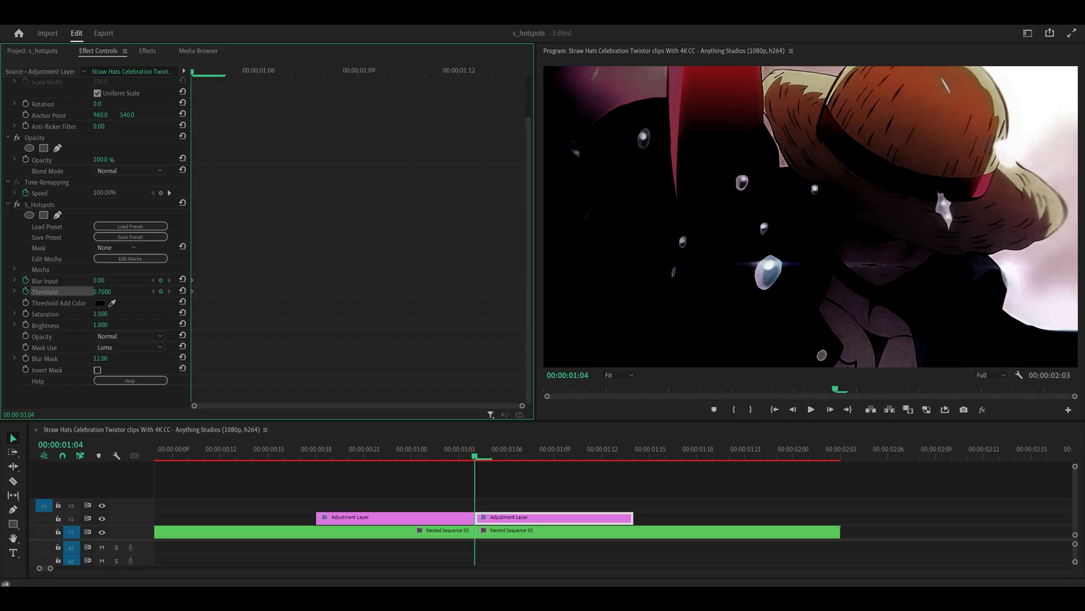
pyautogui.click(107, 280)
pyautogui.write('10')
pyautogui.press('Return')
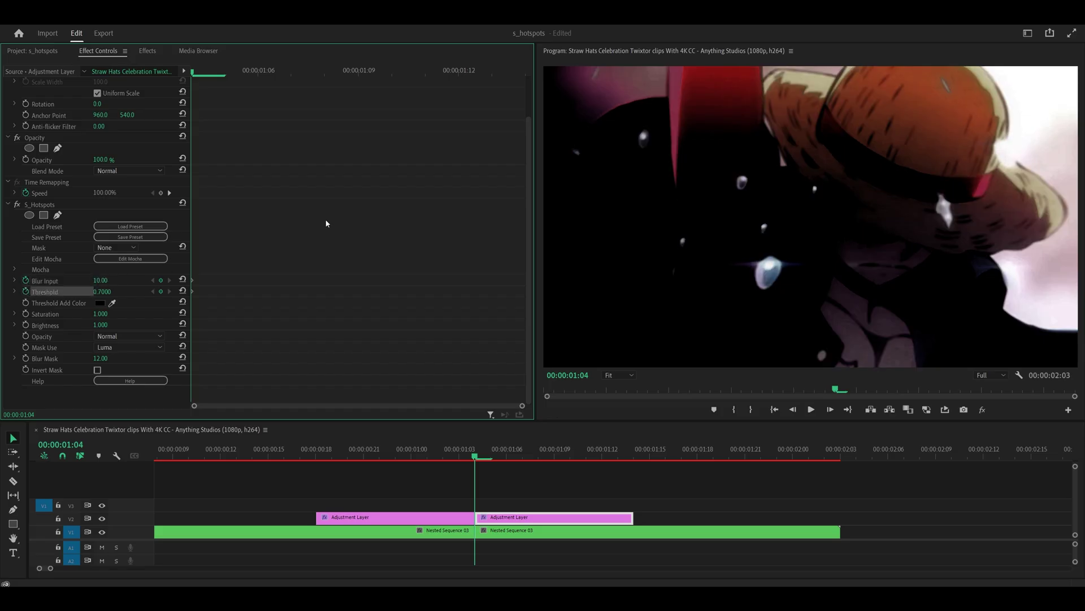
pyautogui.click(108, 289)
pyautogui.write('0.75')
pyautogui.press('Return')
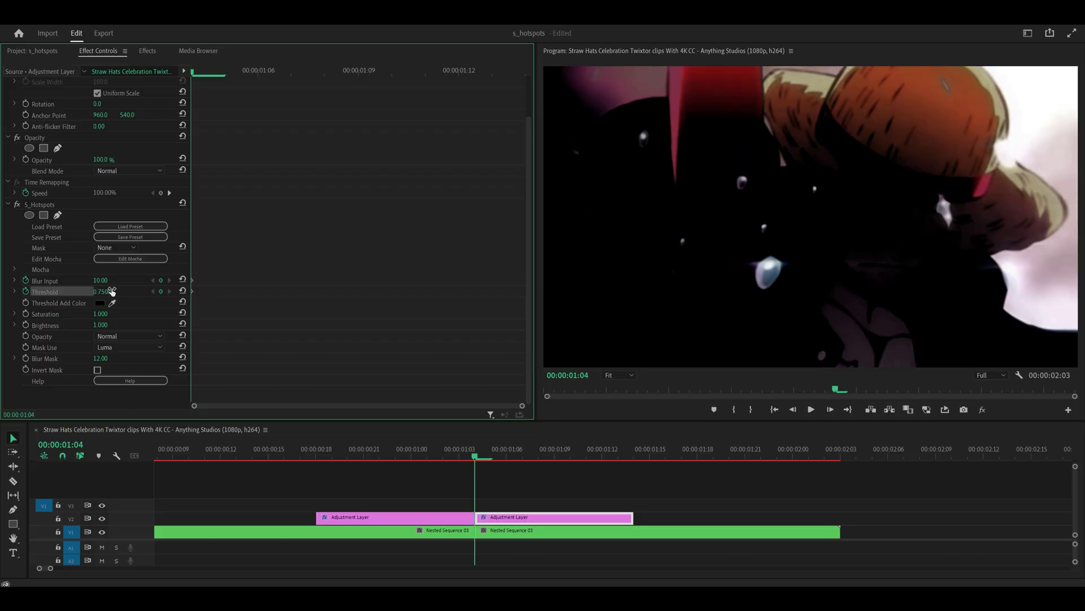
# Add a Blur Input keyframe of 0 at 00:00:01:13, the last frame of the second adjustment layer
pyautogui.moveTo(603, 456); pyautogui.dragTo(624, 460)
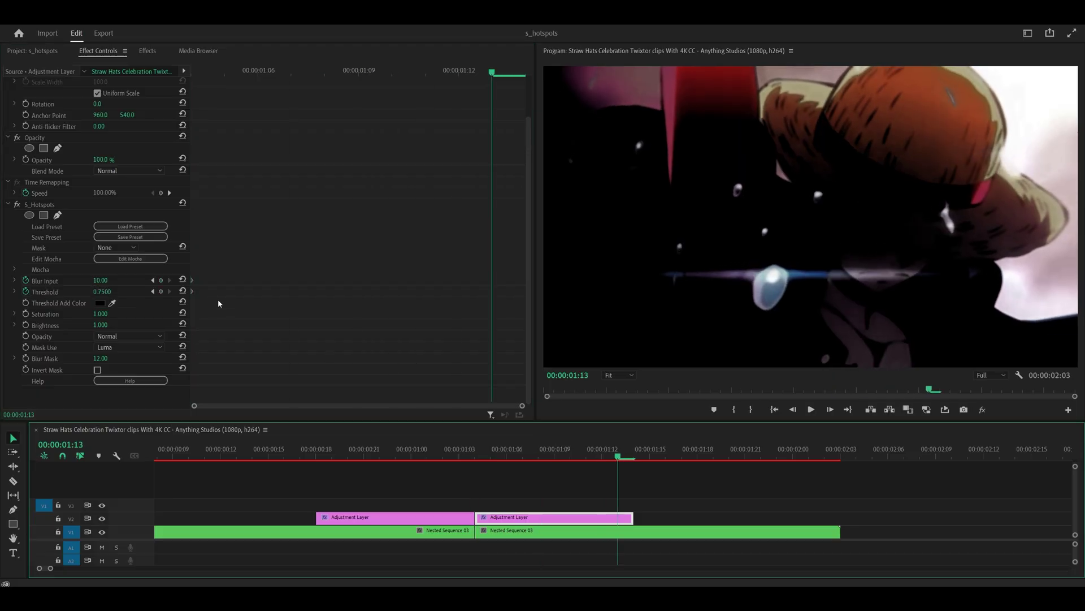
pyautogui.click(108, 280)
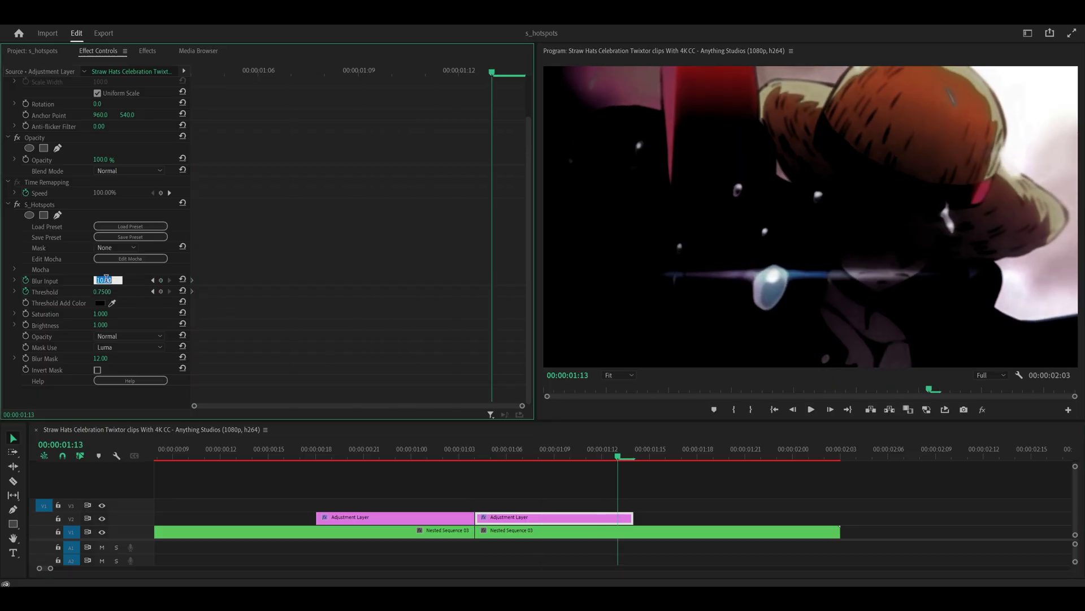
pyautogui.write('0')
pyautogui.press('Return')
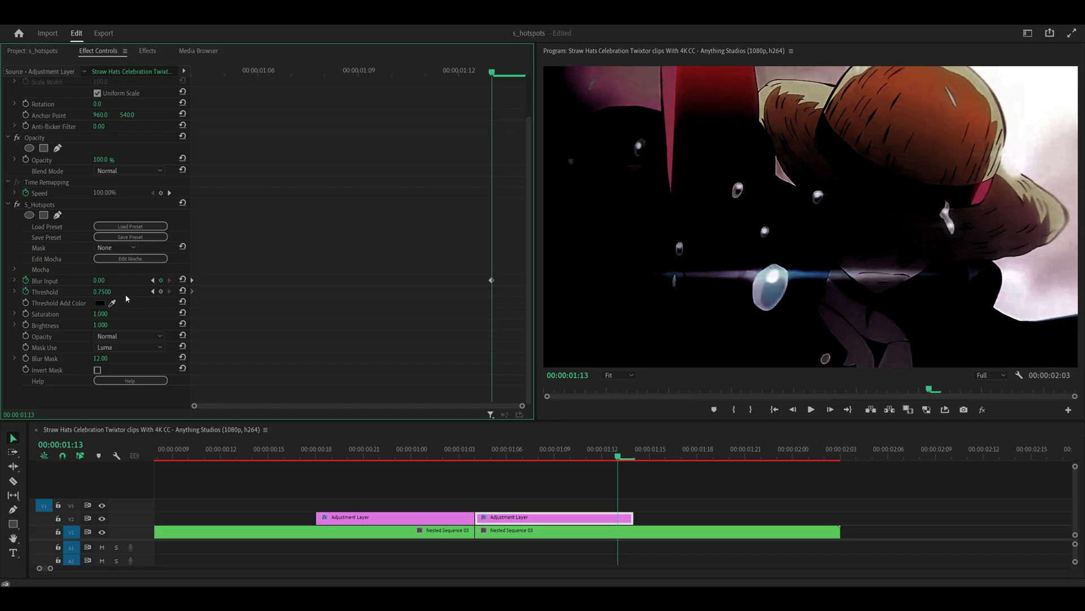
# Add a Threshold keyframe of 0 at 00:00:01:13 on the second adjustment layer's S_Hotspots
pyautogui.click(111, 292)
pyautogui.write('0')
pyautogui.press('Return')
# Ease into the second adjustment layer's last Blur Input keyframe by flattening its velocity and lengthening its incoming handle to about half the curve
pyautogui.click(14, 281)
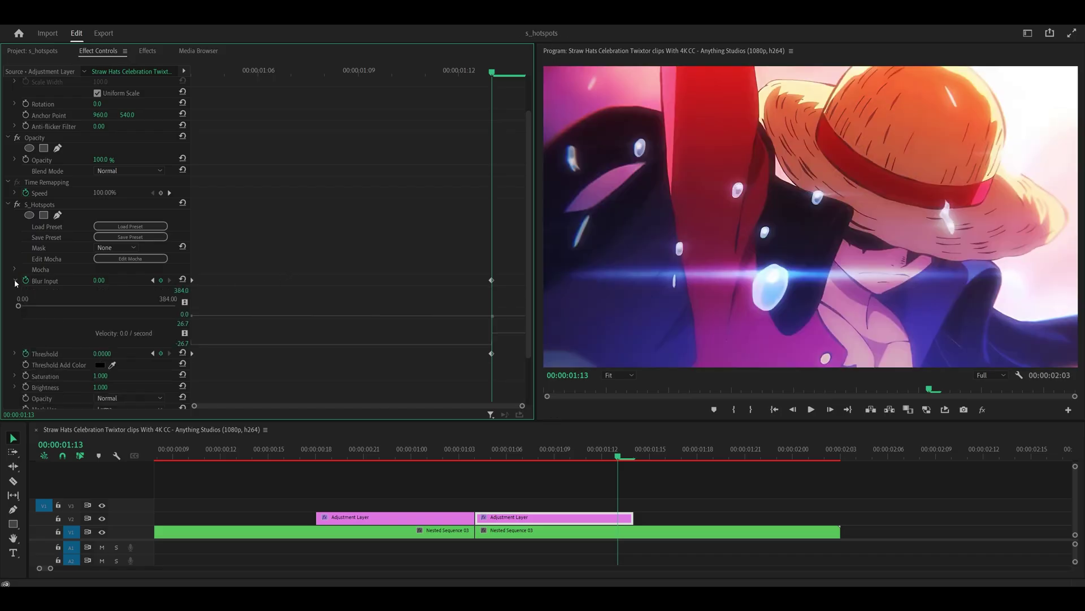
pyautogui.click(15, 354)
pyautogui.scroll(-3, 341, 266)
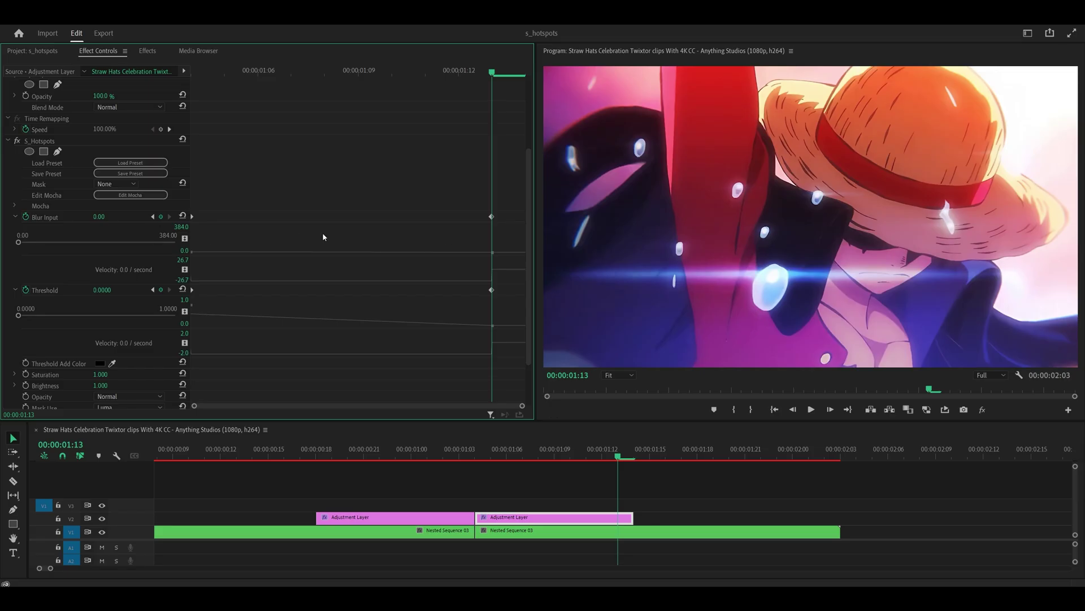
pyautogui.press('Left')
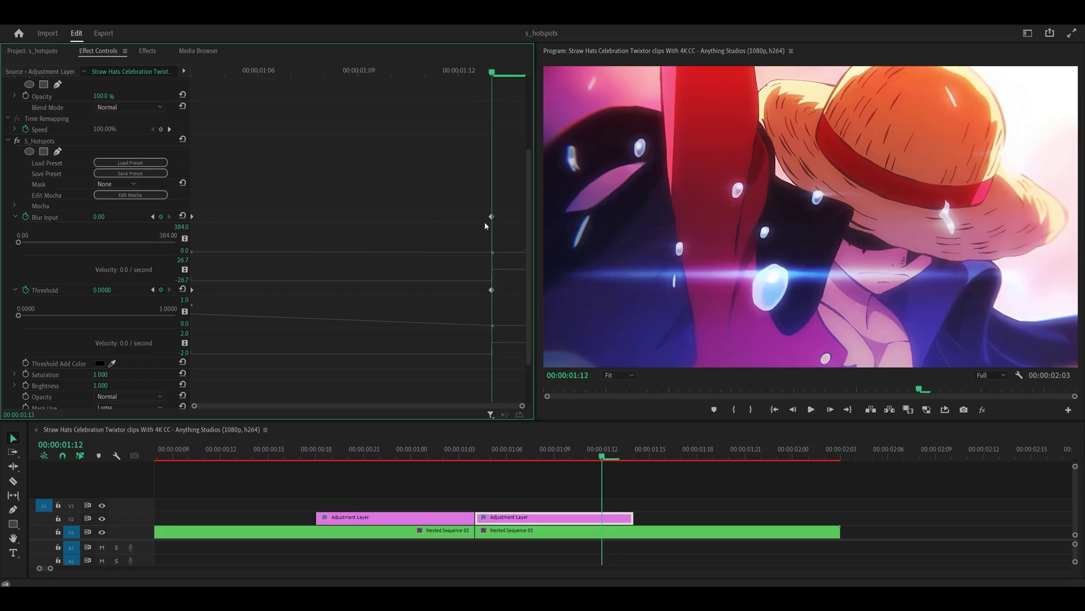
pyautogui.click(491, 216)
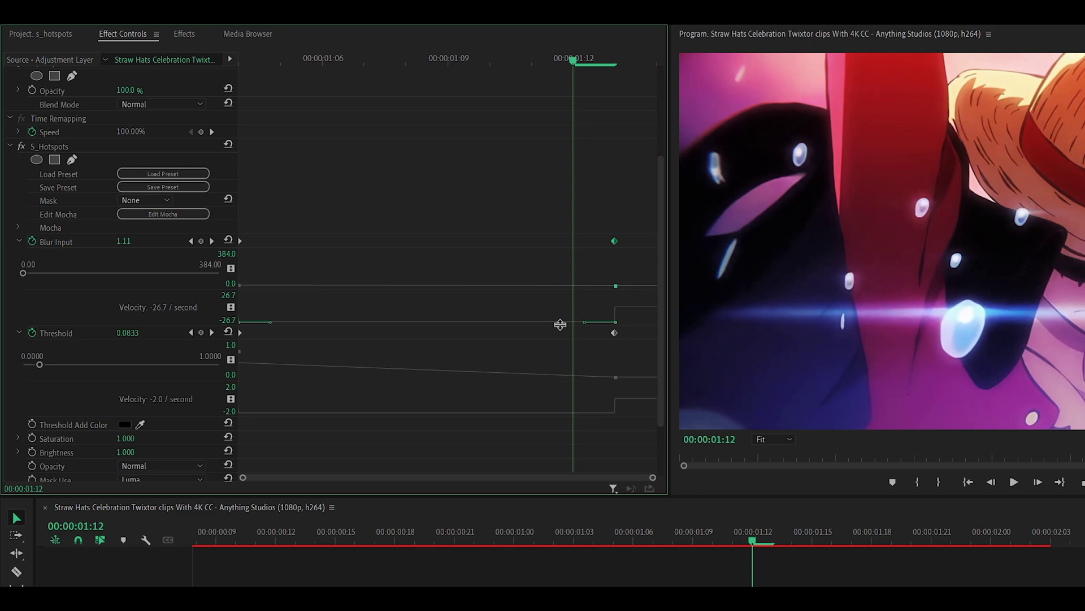
pyautogui.moveTo(587, 321); pyautogui.dragTo(363, 312)
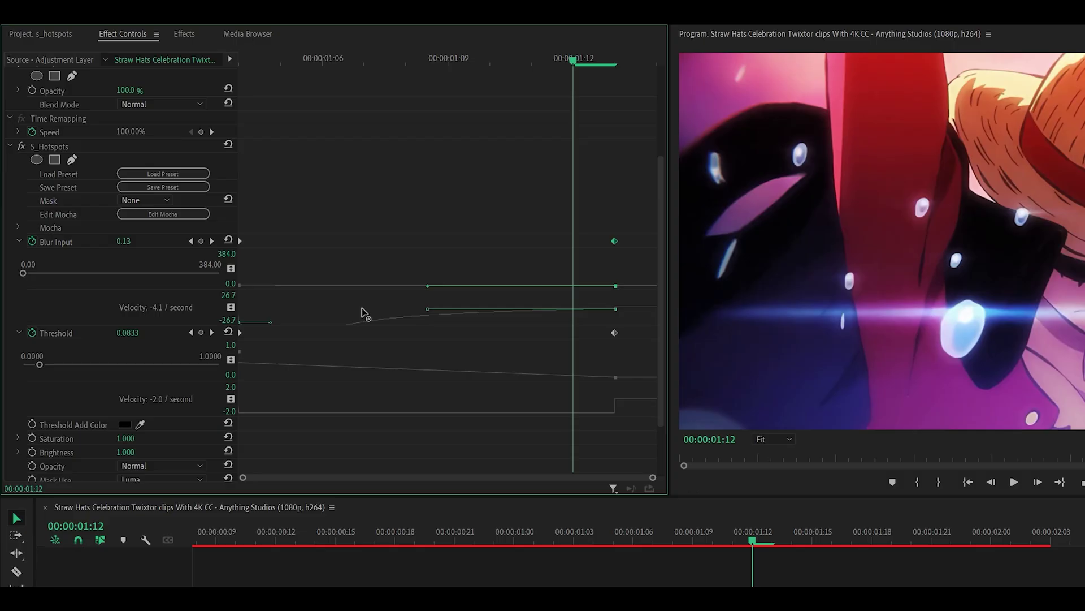
pyautogui.moveTo(362, 312); pyautogui.dragTo(358, 307)
pyautogui.click(377, 190)
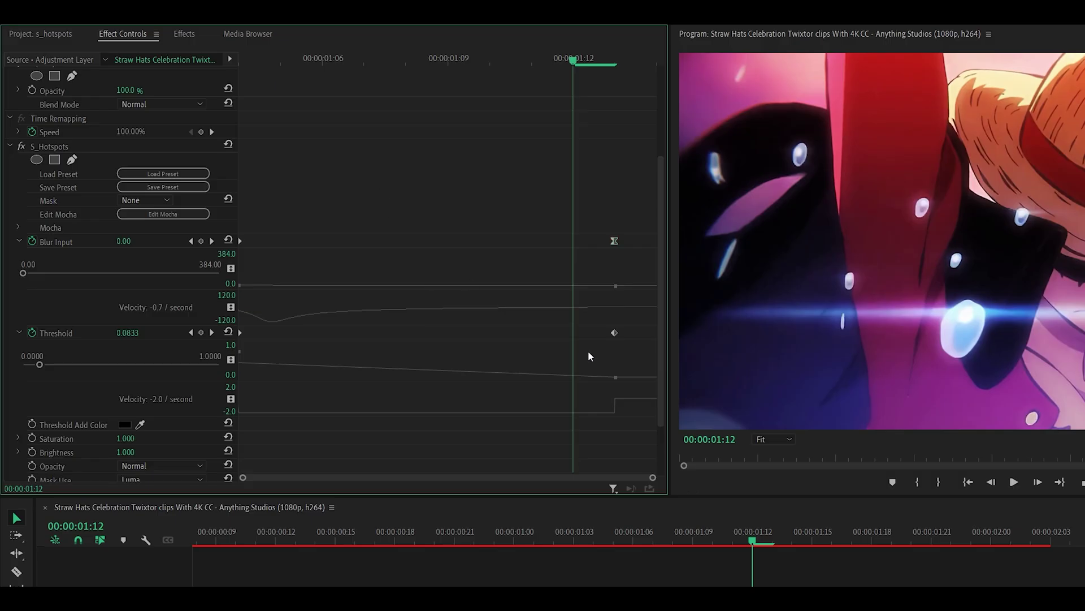
# Ease into the last Threshold keyframe by flattening and lengthening its velocity handle to match the Blur Input curve
pyautogui.click(615, 412)
pyautogui.moveTo(582, 413); pyautogui.dragTo(388, 400)
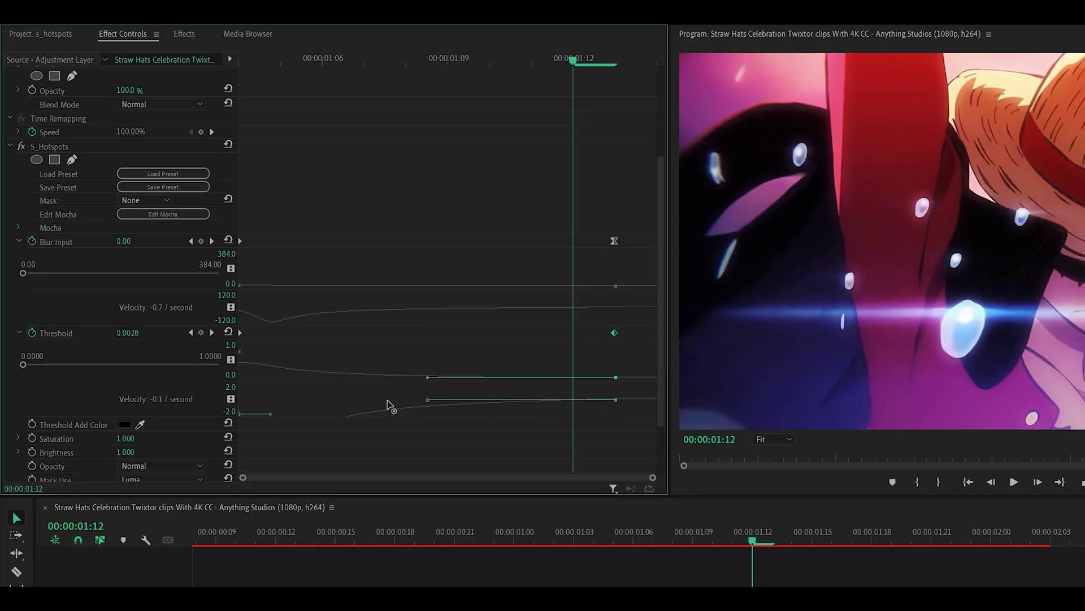
pyautogui.click(405, 336)
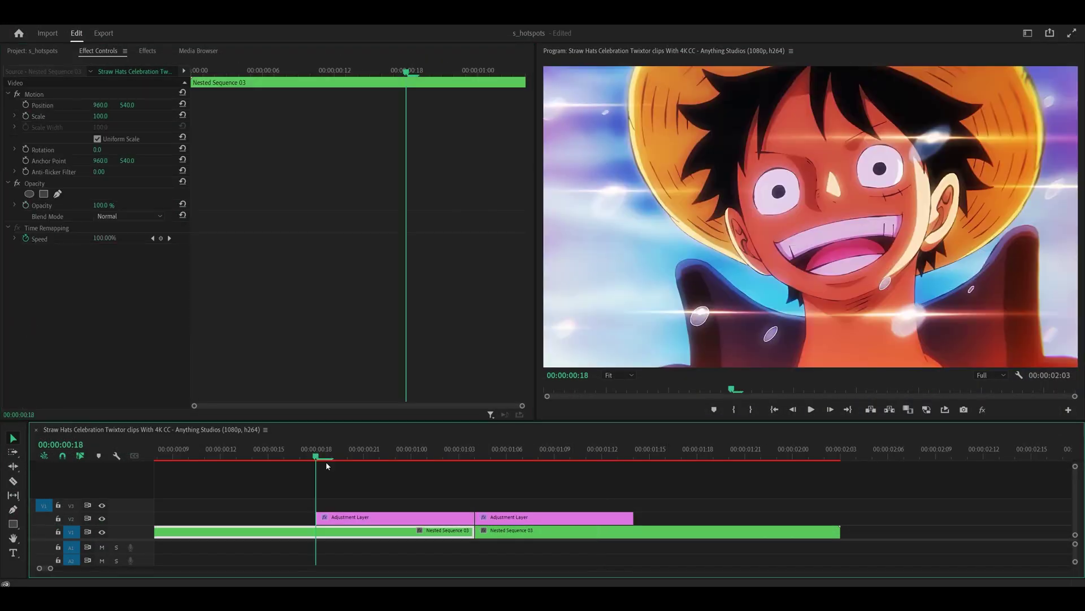
# Play back the transition several times from 00:00:00:18, the start of the first adjustment layer, to check its motion
pyautogui.click(329, 447)
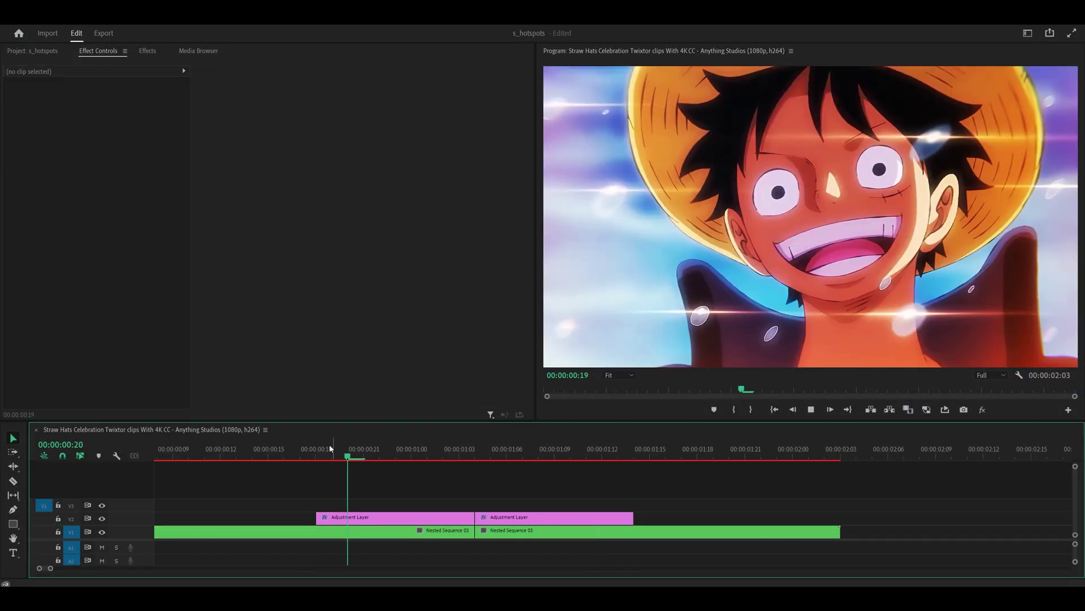
pyautogui.press('space')
pyautogui.click(314, 450)
pyautogui.press('space')
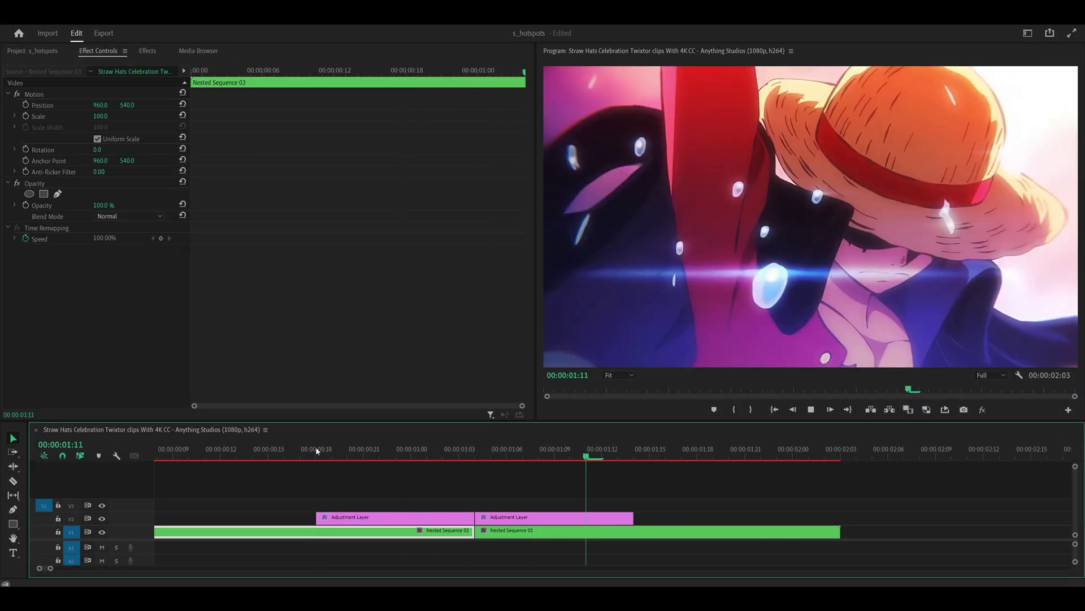
pyautogui.click(318, 454)
pyautogui.press('space')
pyautogui.press('space')
pyautogui.click(203, 499)
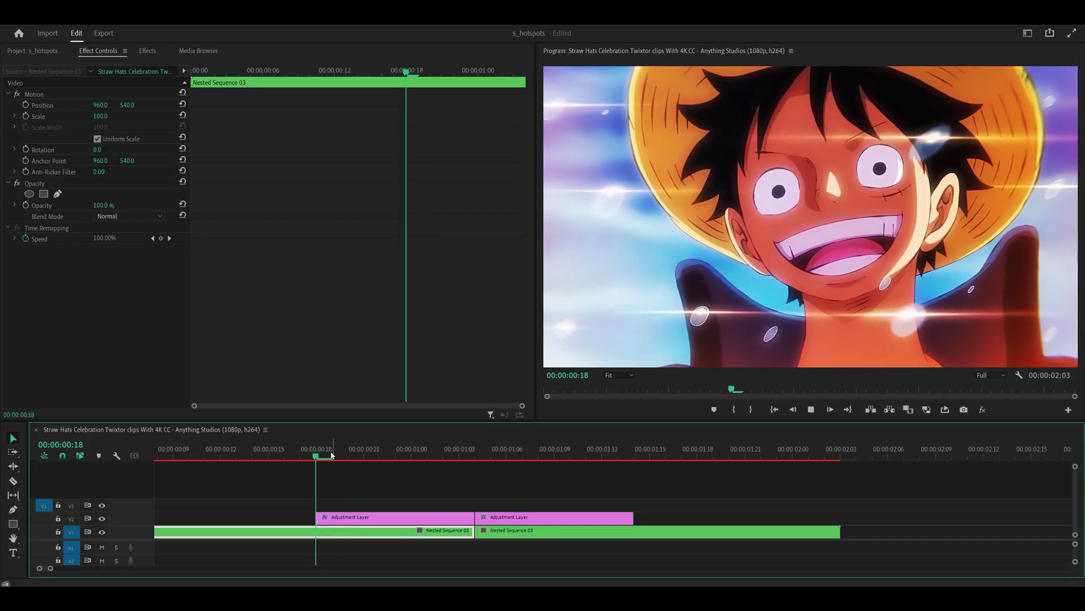
# Steepen the first adjustment layer's final Blur Input and Threshold keyframes by raising and shortening their incoming velocity handles
pyautogui.click(443, 452)
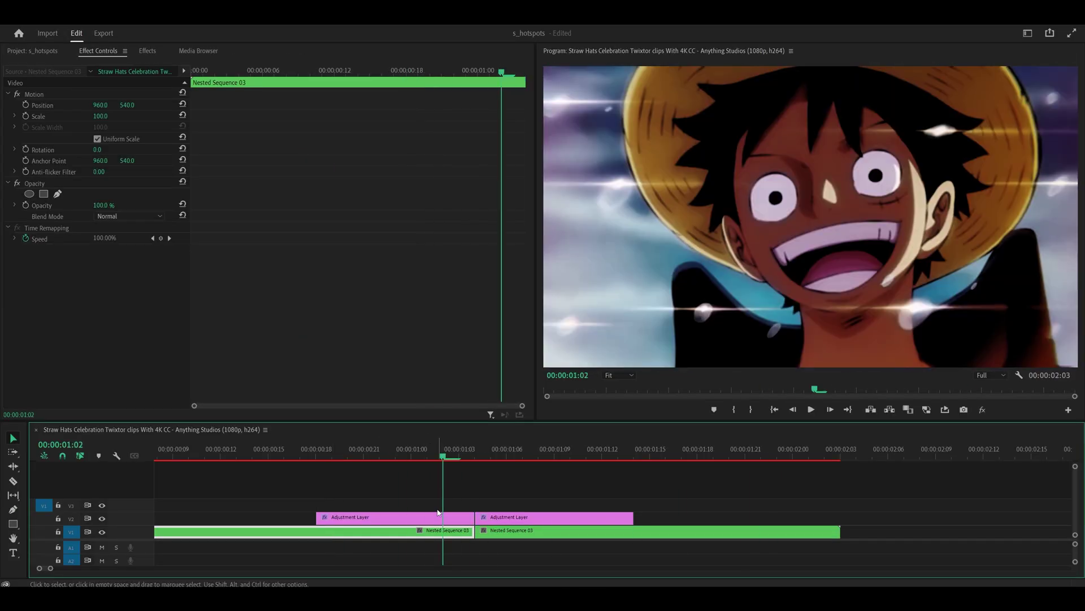
pyautogui.click(438, 517)
pyautogui.scroll(-5, 370, 248)
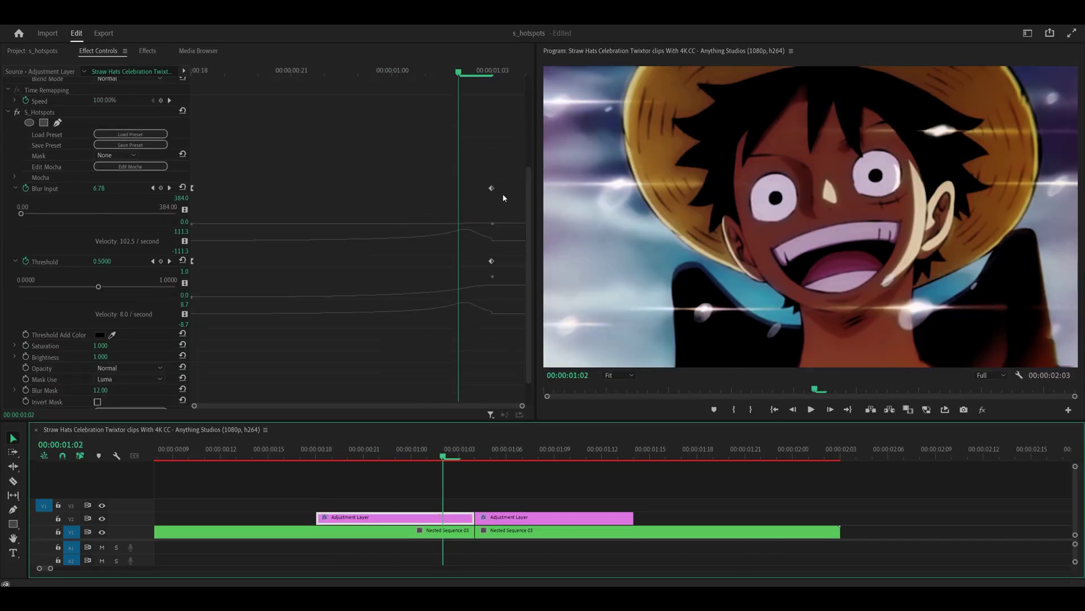
pyautogui.click(491, 189)
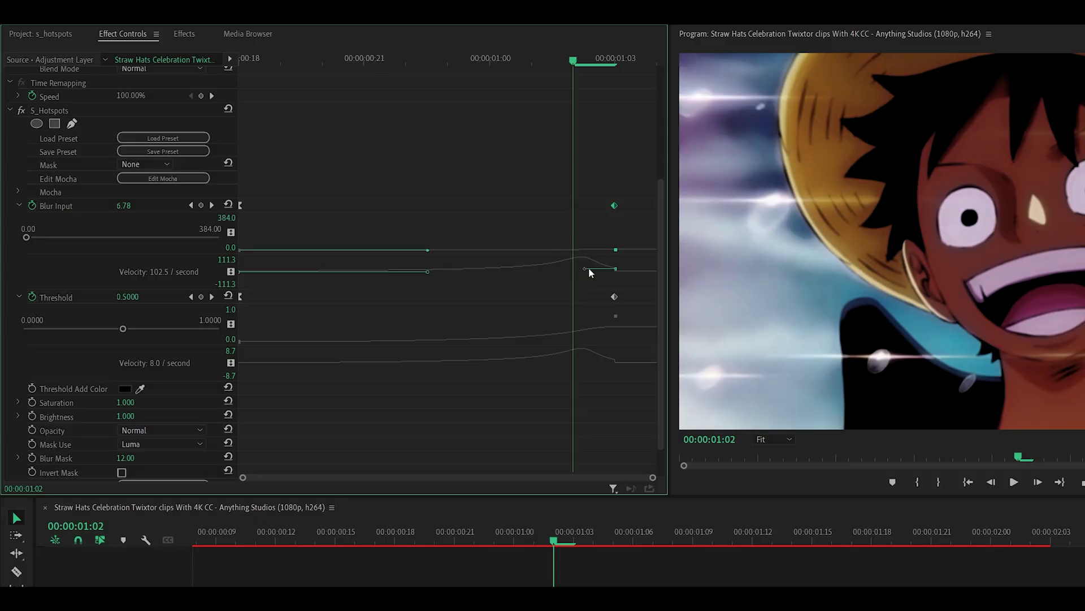
pyautogui.moveTo(470, 238); pyautogui.dragTo(487, 238)
pyautogui.moveTo(606, 264); pyautogui.dragTo(609, 254)
pyautogui.click(614, 297)
pyautogui.moveTo(583, 360); pyautogui.dragTo(613, 354)
# Steepen the second adjustment layer's first Blur Input and Threshold keyframes at 00:00:01:04 by lowering and shortening their outgoing velocity handles
pyautogui.click(594, 539)
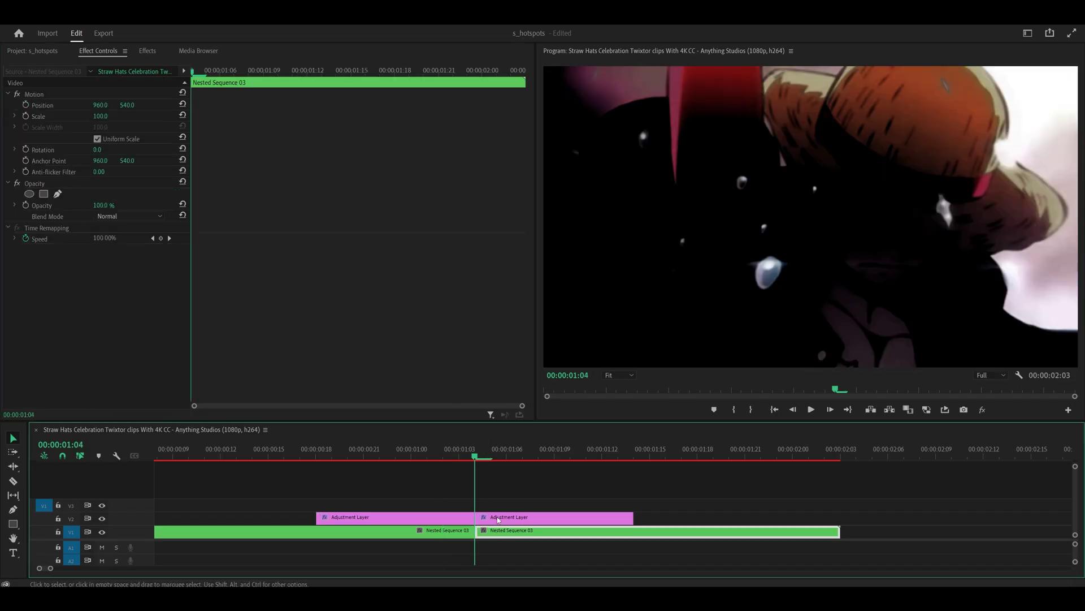
pyautogui.click(498, 519)
pyautogui.scroll(-5, 310, 245)
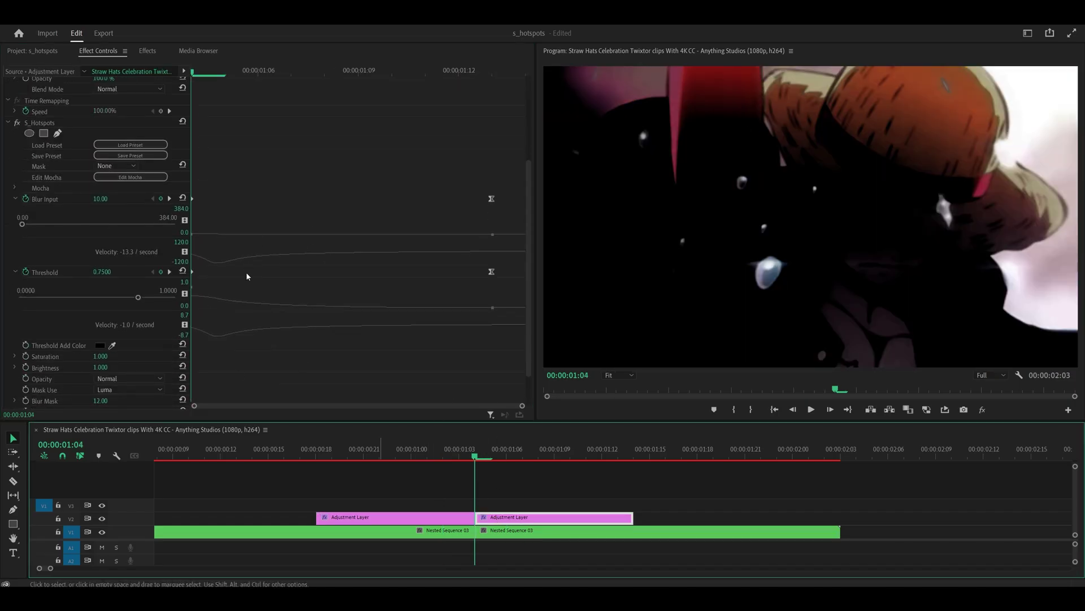
pyautogui.click(192, 199)
pyautogui.moveTo(213, 254); pyautogui.dragTo(196, 263)
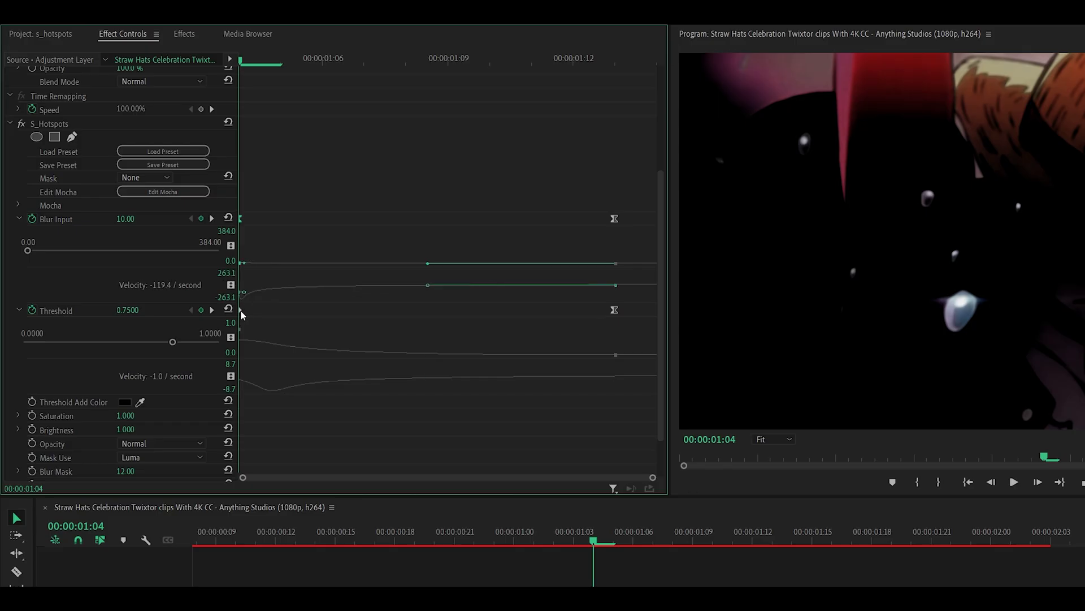
pyautogui.moveTo(242, 378)
pyautogui.mouseDown()
pyautogui.moveTo(266, 382)
pyautogui.moveTo(247, 392)
pyautogui.mouseUp()
pyautogui.click(385, 205)
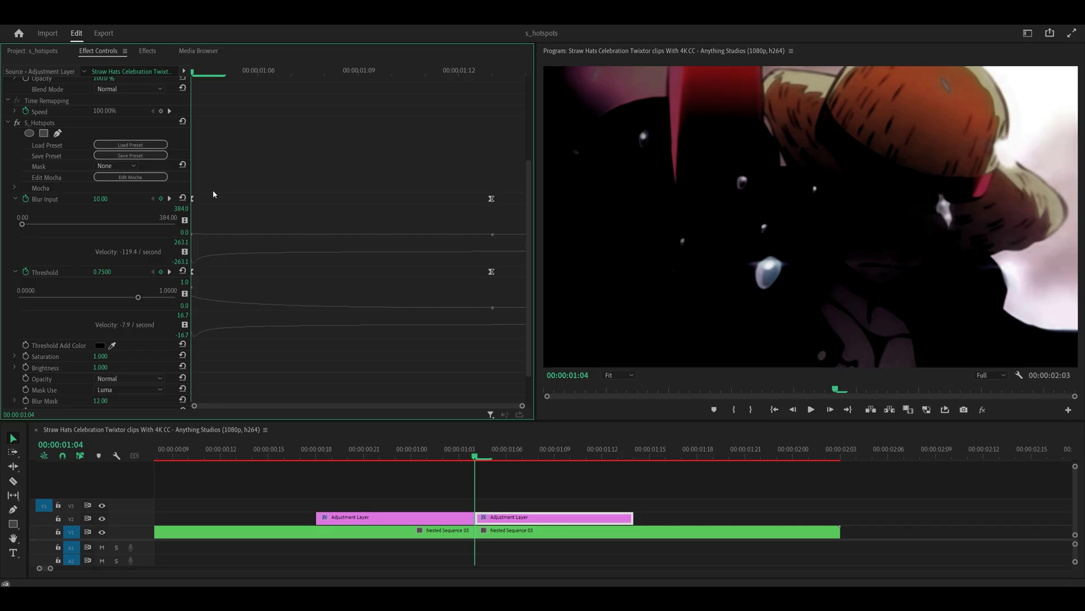
# Shift the second adjustment layer's first Blur Input and Threshold keyframes together one frame later
pyautogui.moveTo(214, 194); pyautogui.dragTo(226, 273)
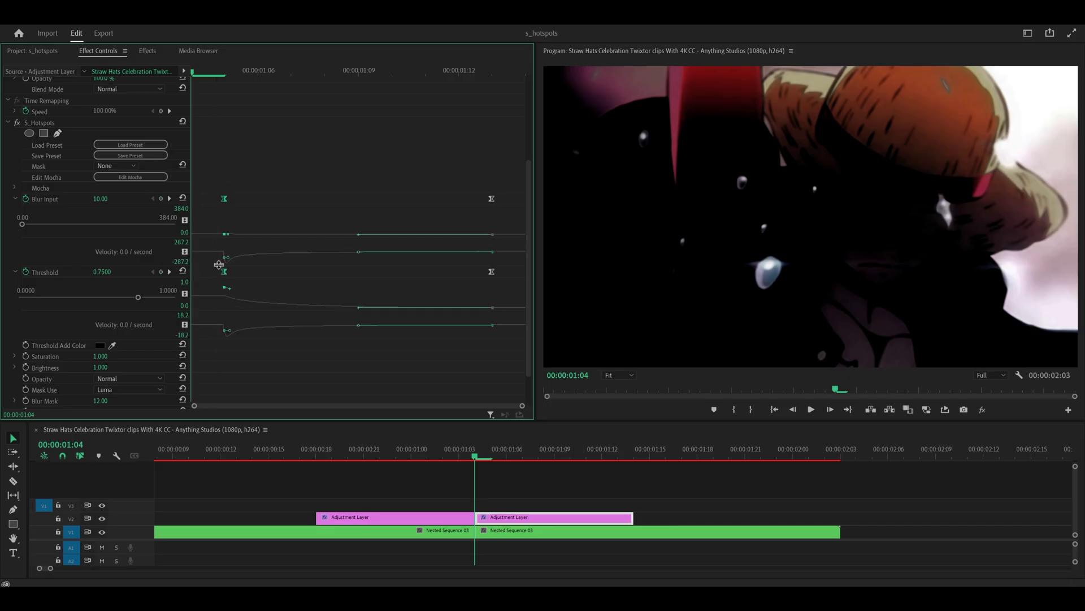
pyautogui.click(294, 249)
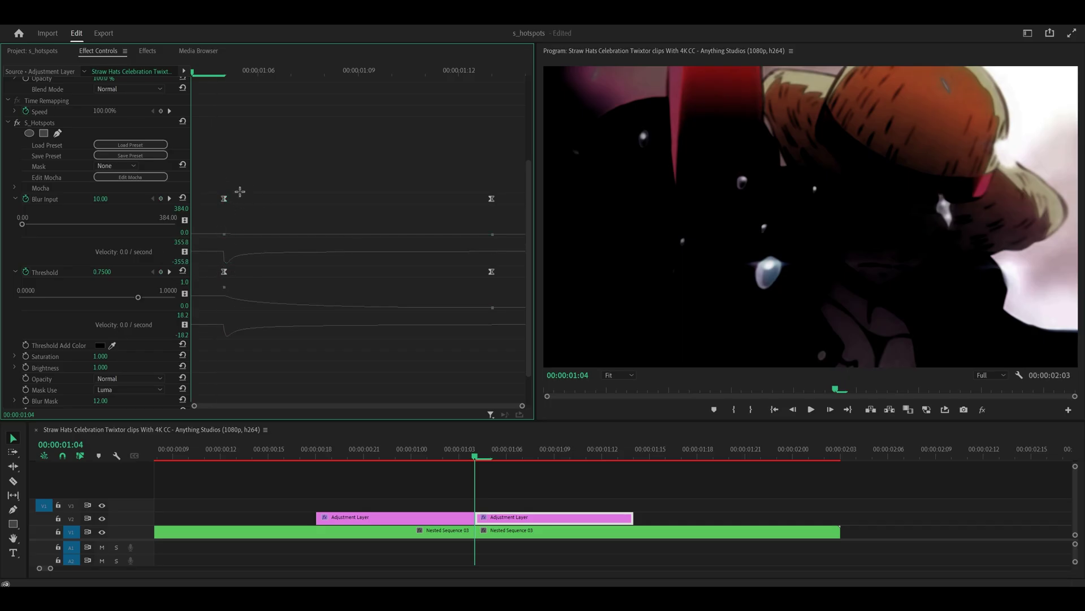